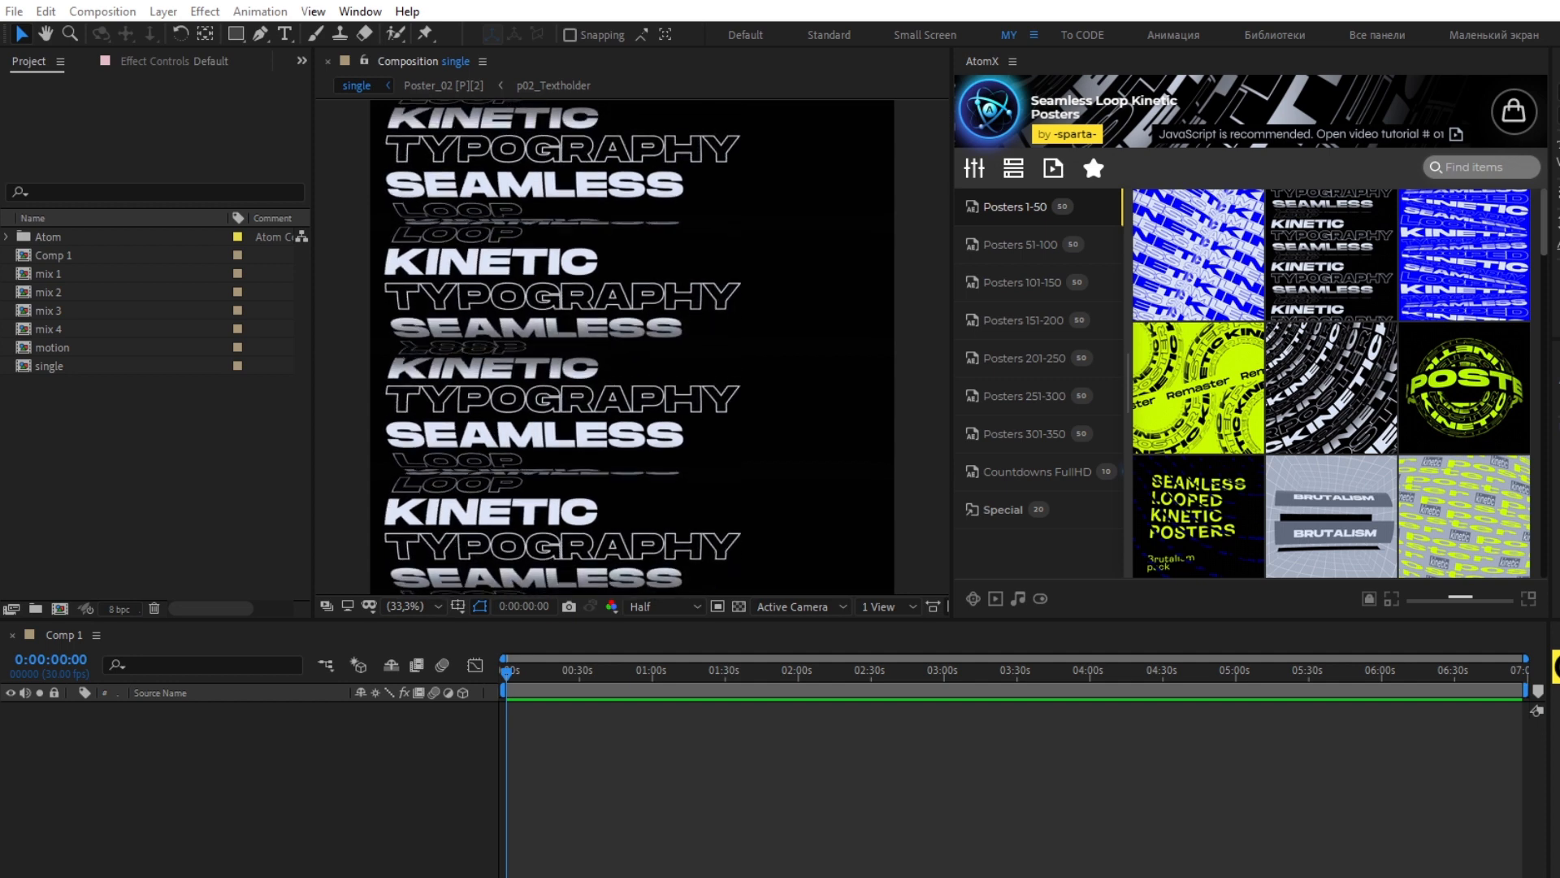
Create a 1080 × 1080 px, 30 fps composition lasting 15 seconds and add the Poster_02 template to it
right_click(203, 426)
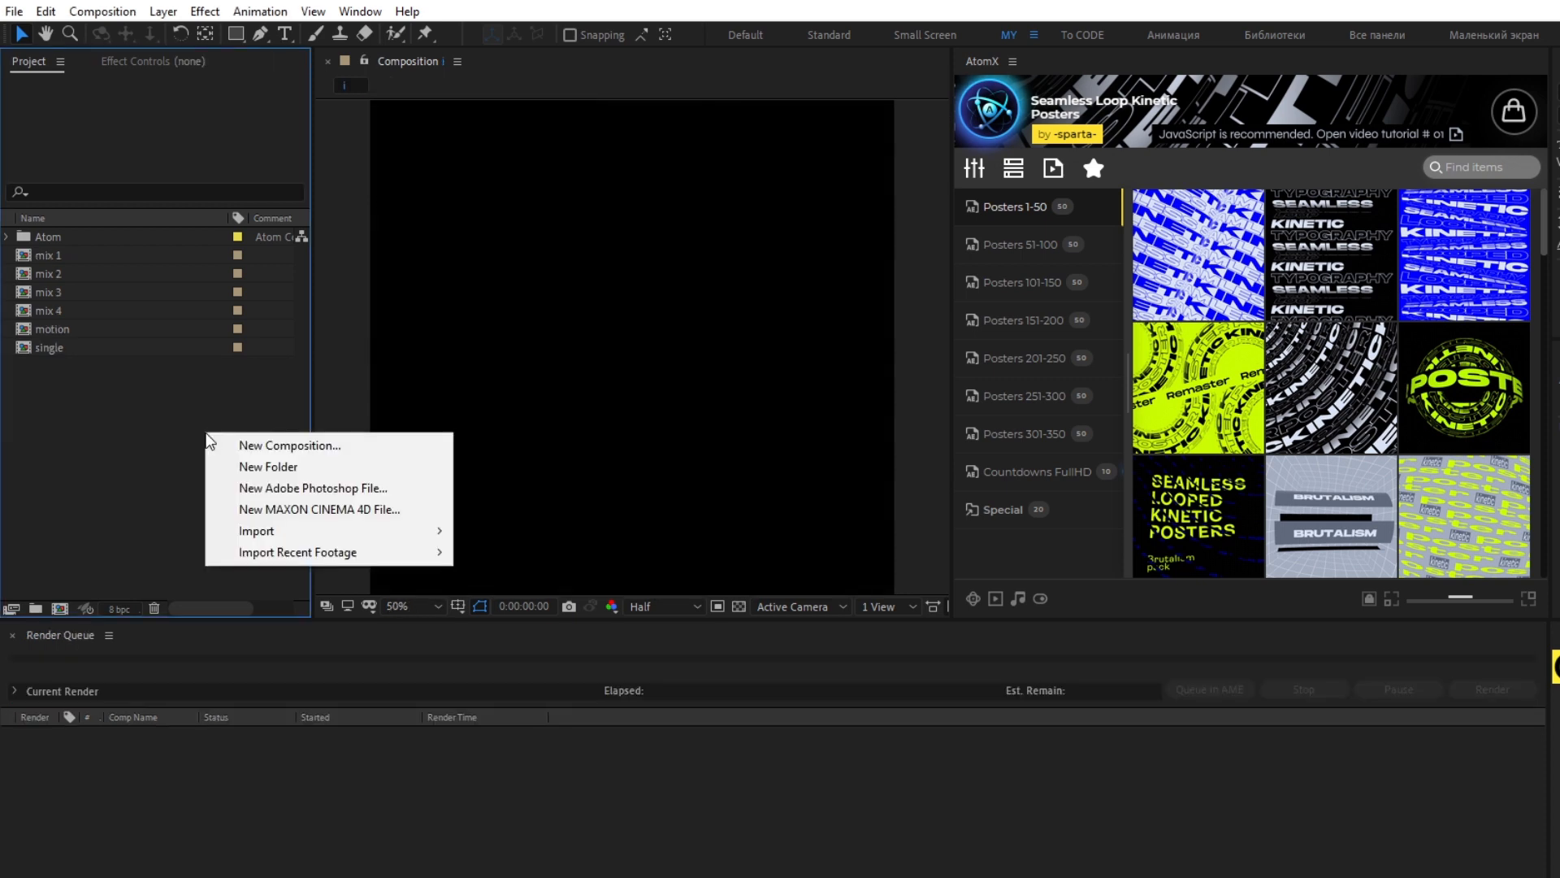
left_click(247, 447)
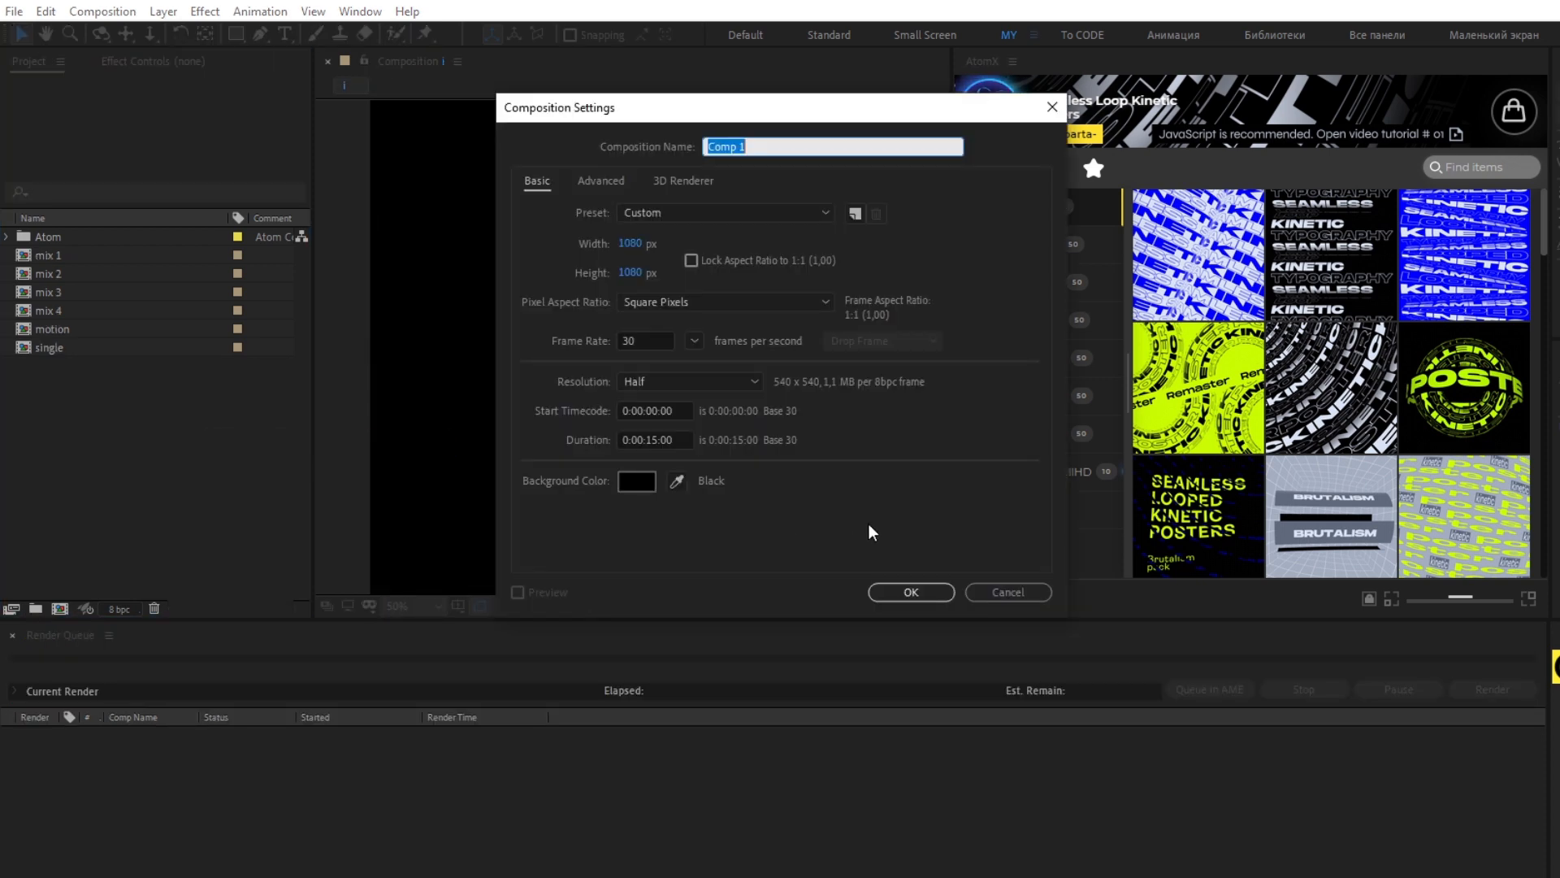
left_click(910, 590)
left_click(1337, 317)
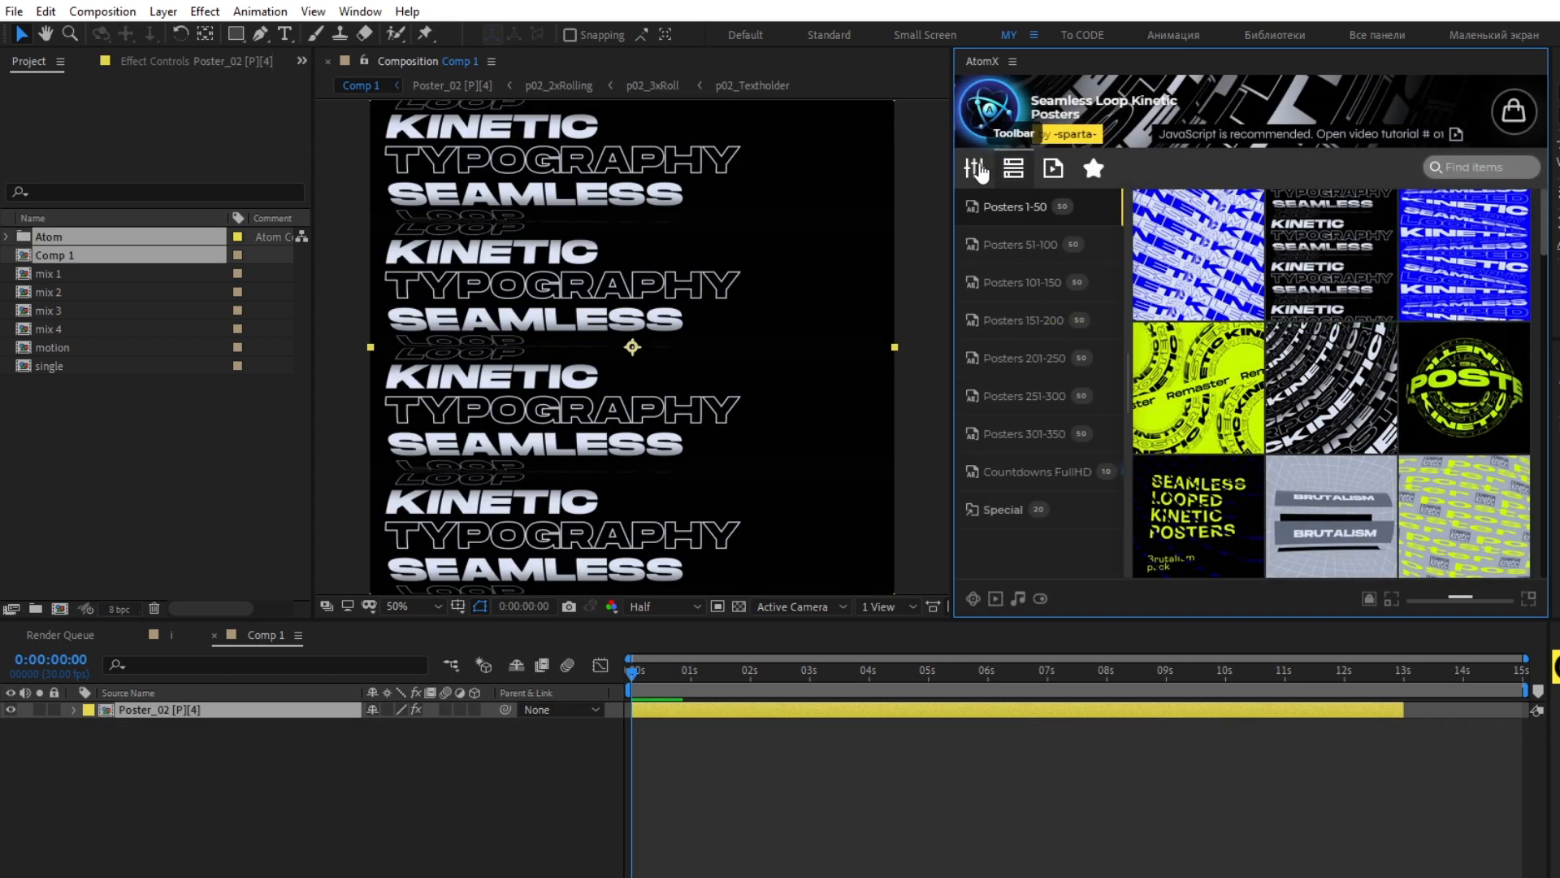
Examine the Poster_02 layer's text holders and its customization controls
left_click(1427, 201)
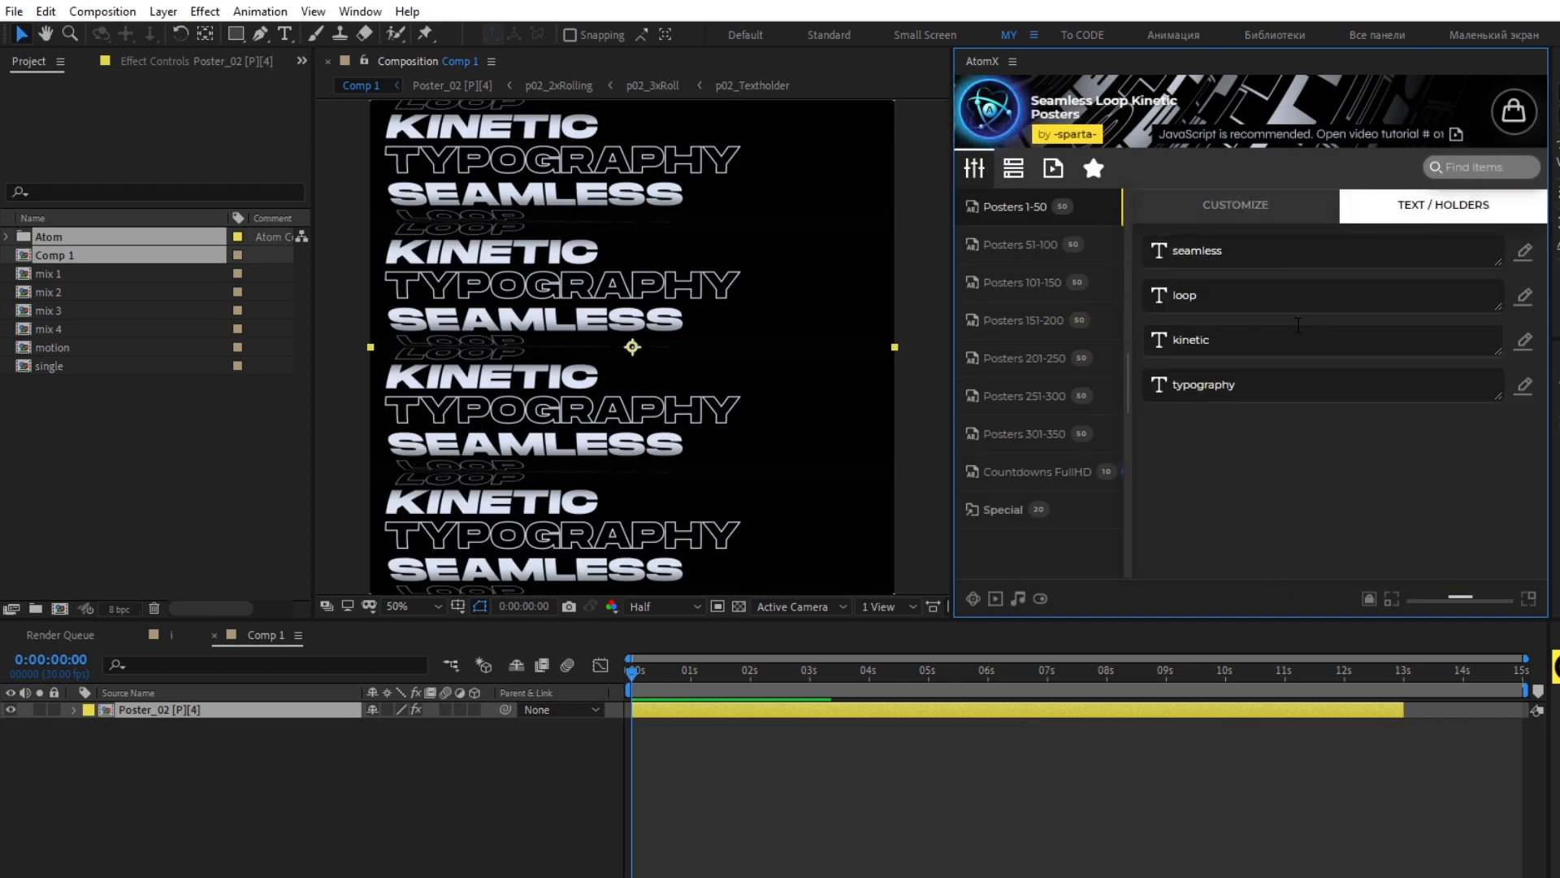
left_click(1239, 206)
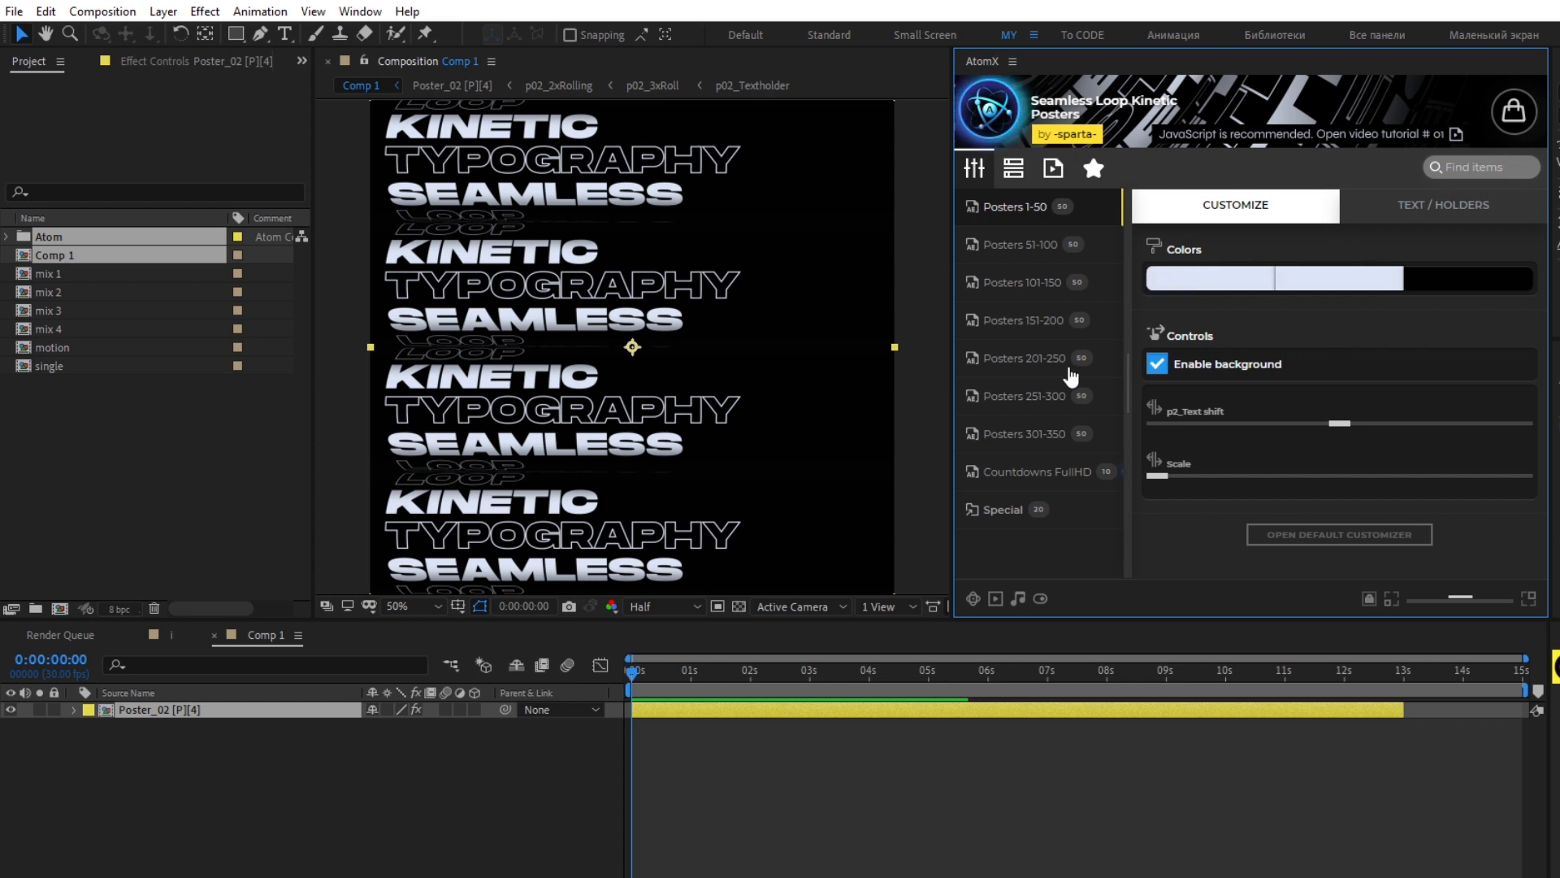
Open the Poster_02 composition, send it to the Adobe Media Encoder queue and review its H.264 export settings
double_click(179, 708)
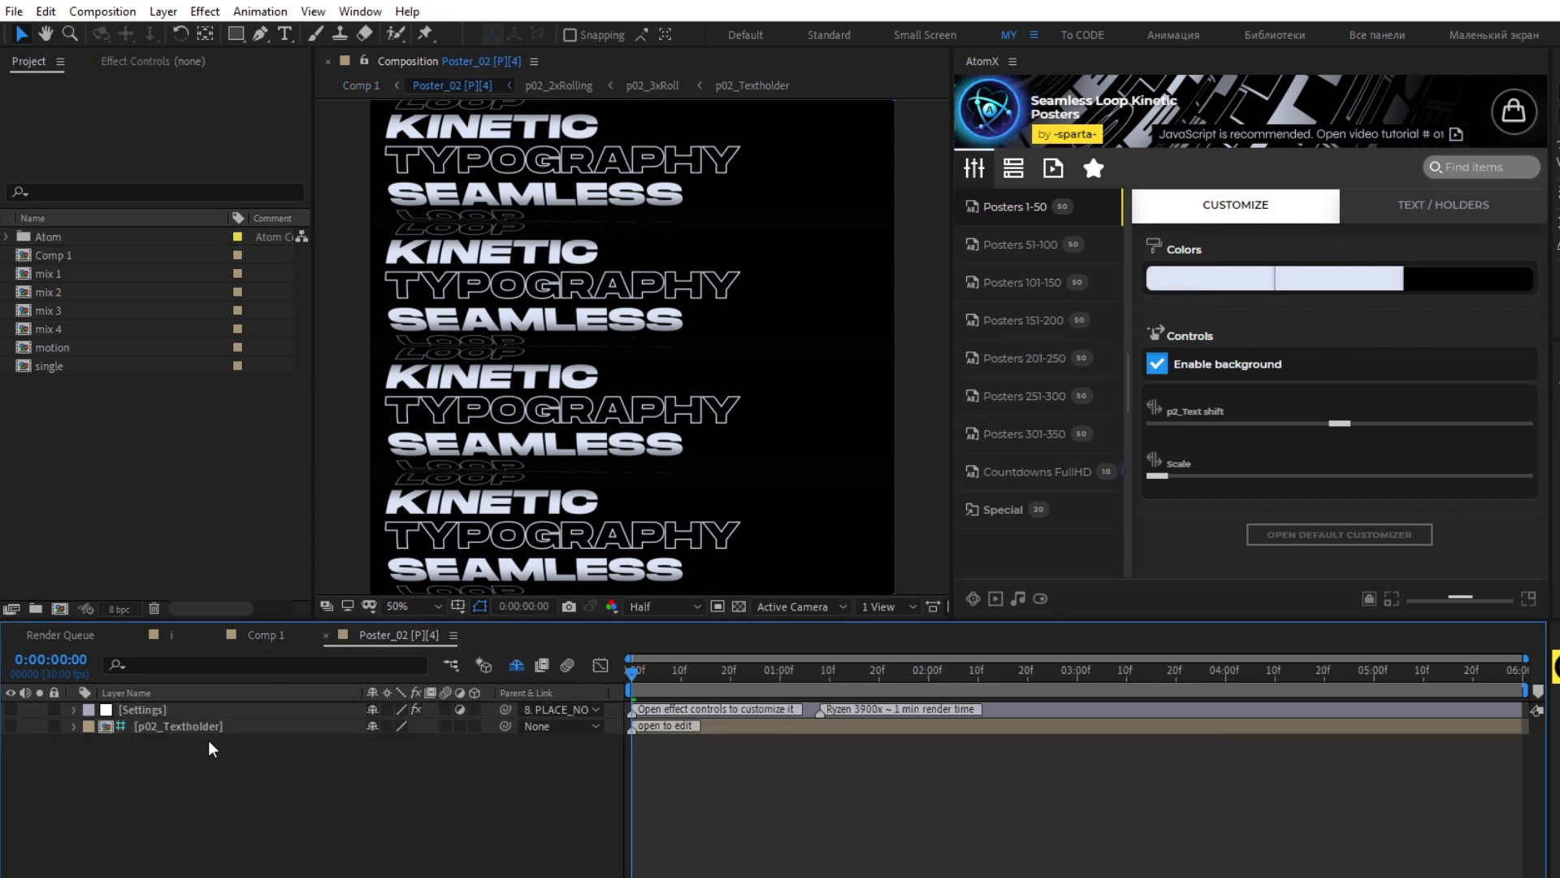
left_click(102, 12)
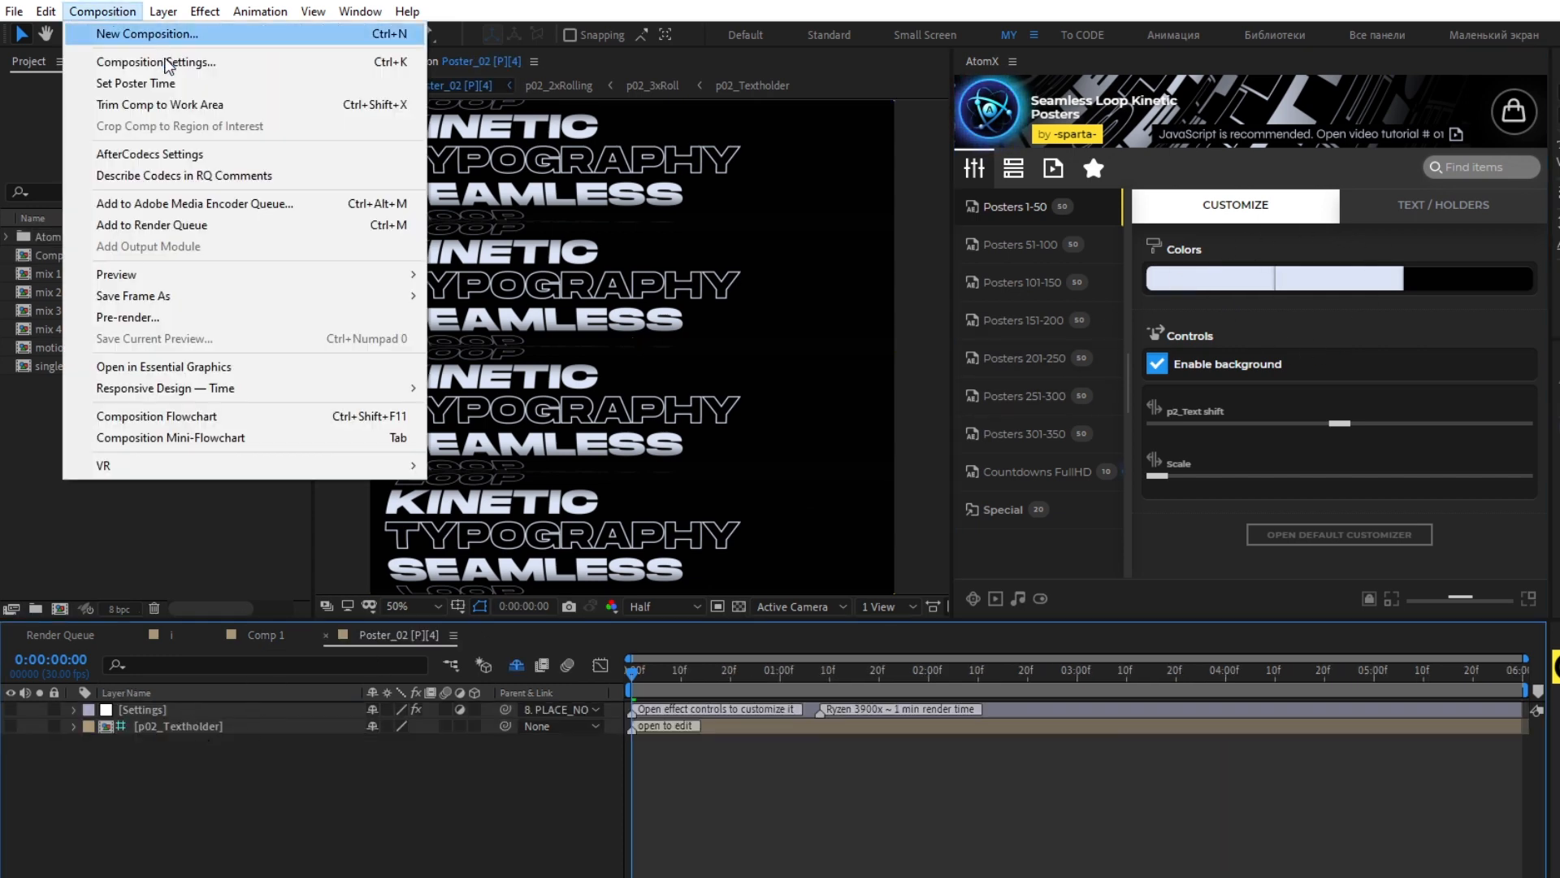
left_click(299, 203)
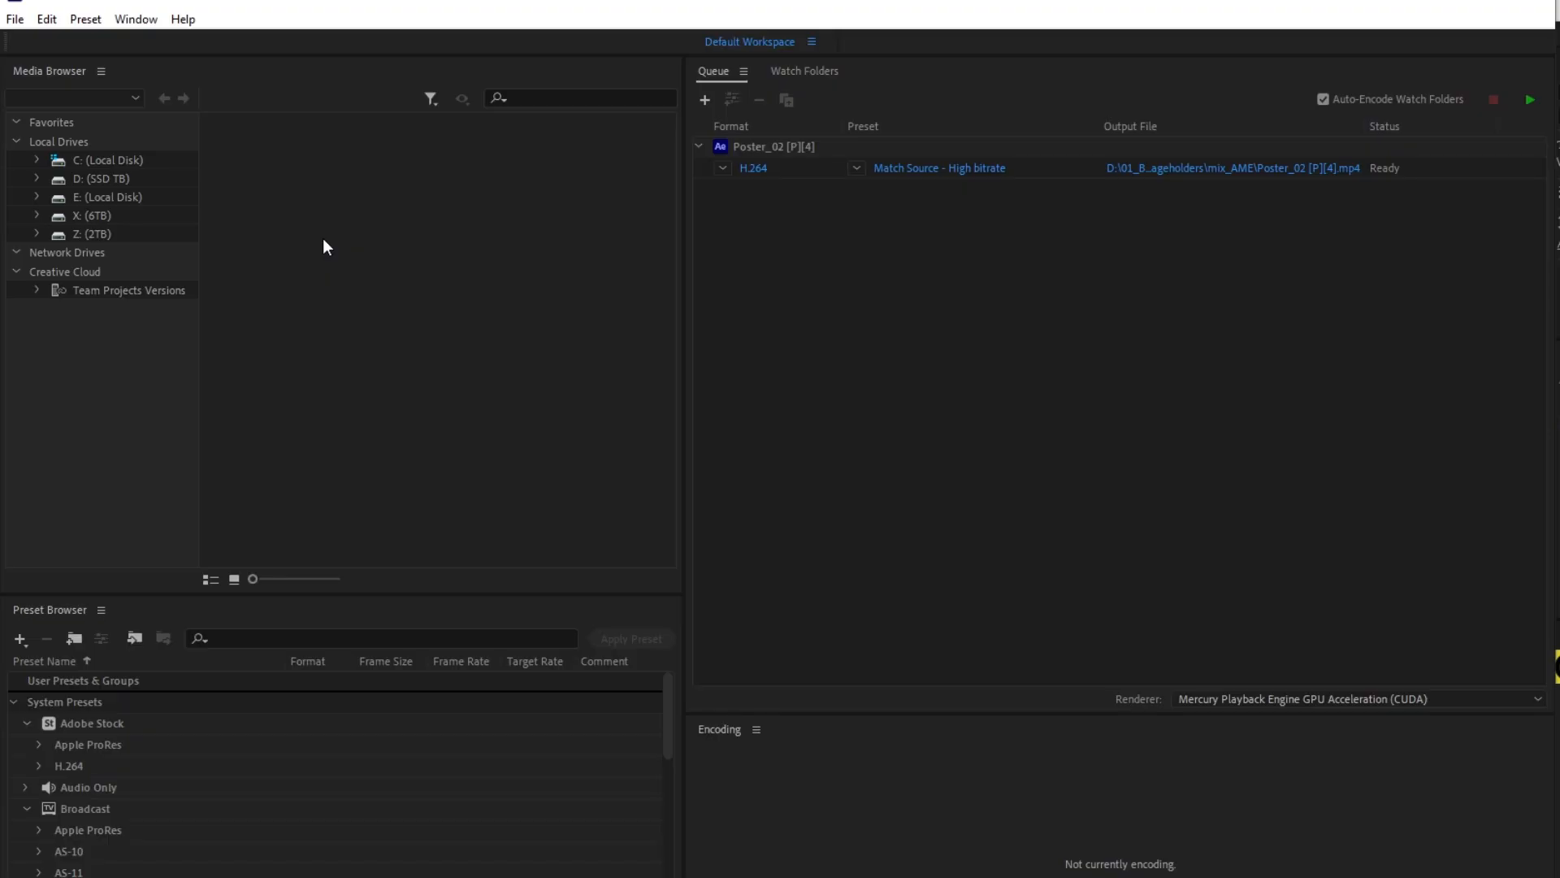
left_click(961, 169)
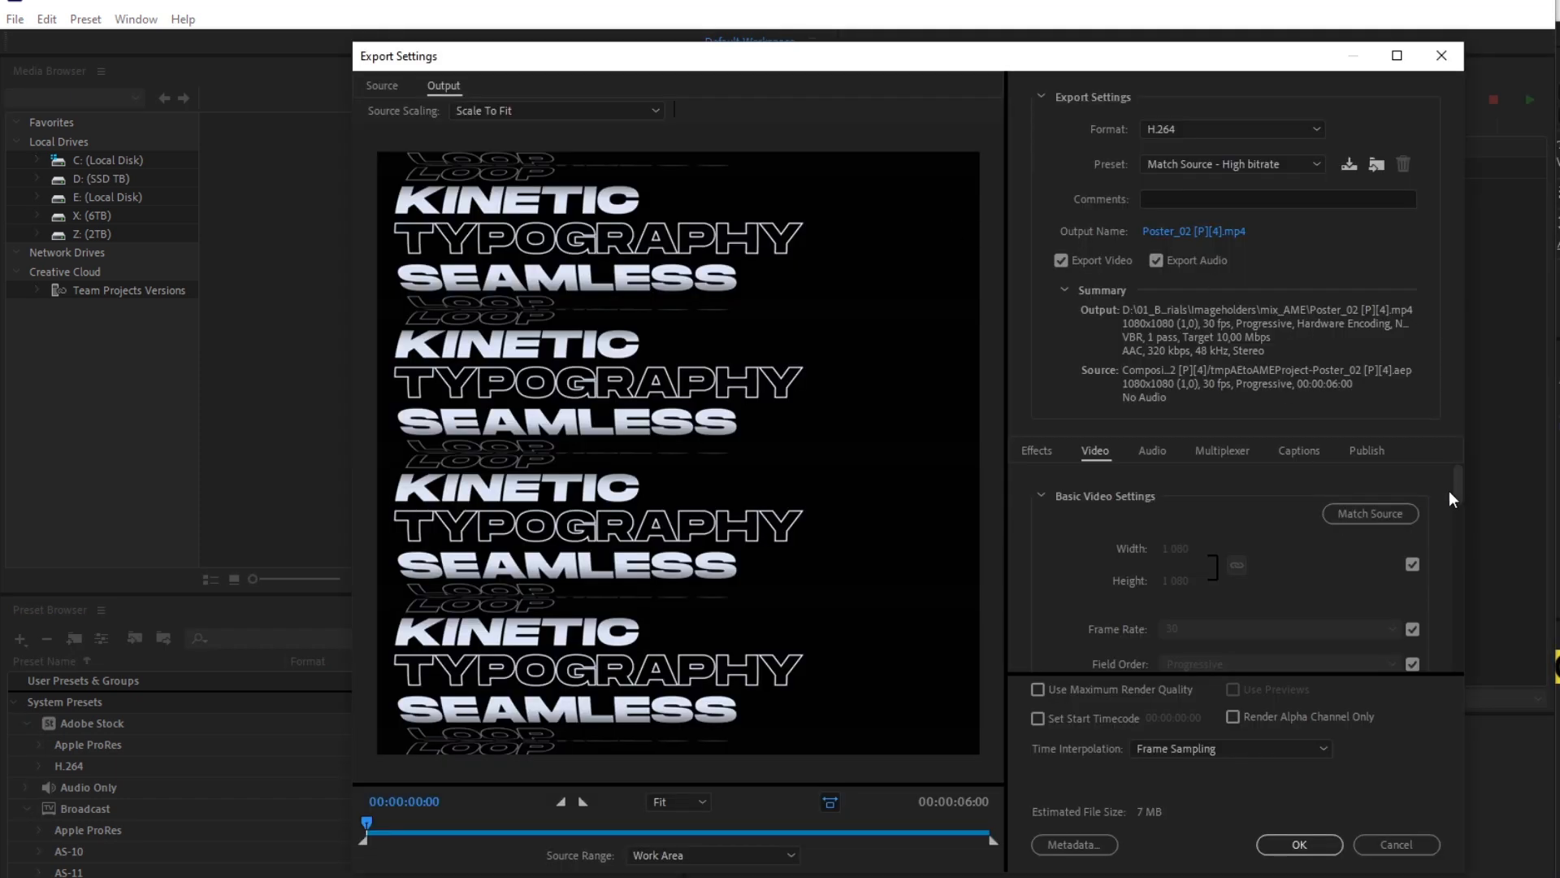
left_click_drag(1451, 492, 1476, 655)
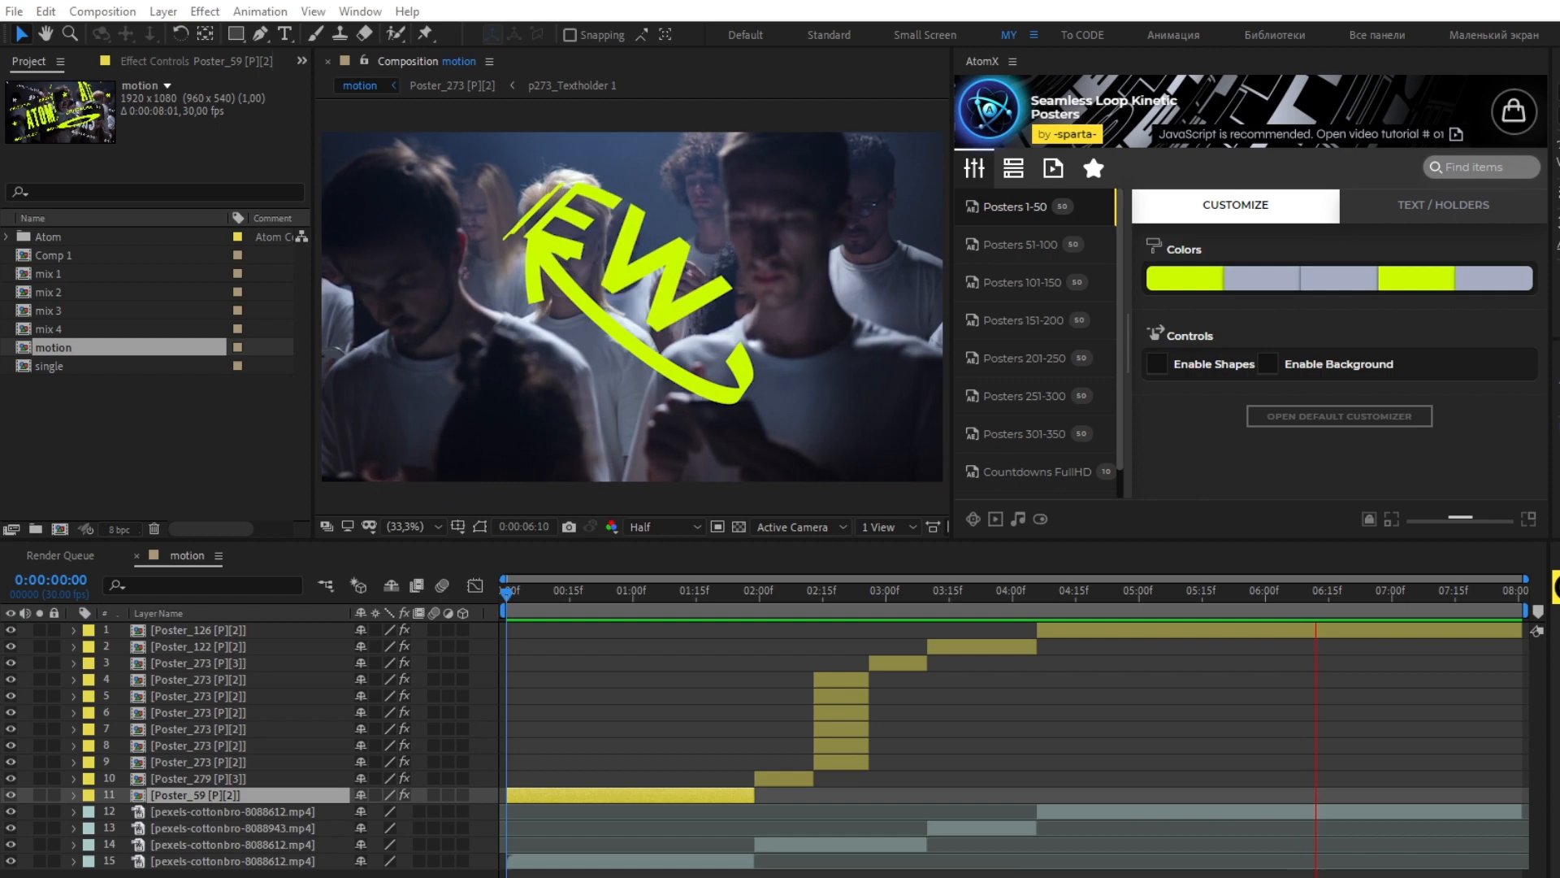
Examine the text holders and customization options of the Poster_59 layer in the motion composition
left_click(1460, 210)
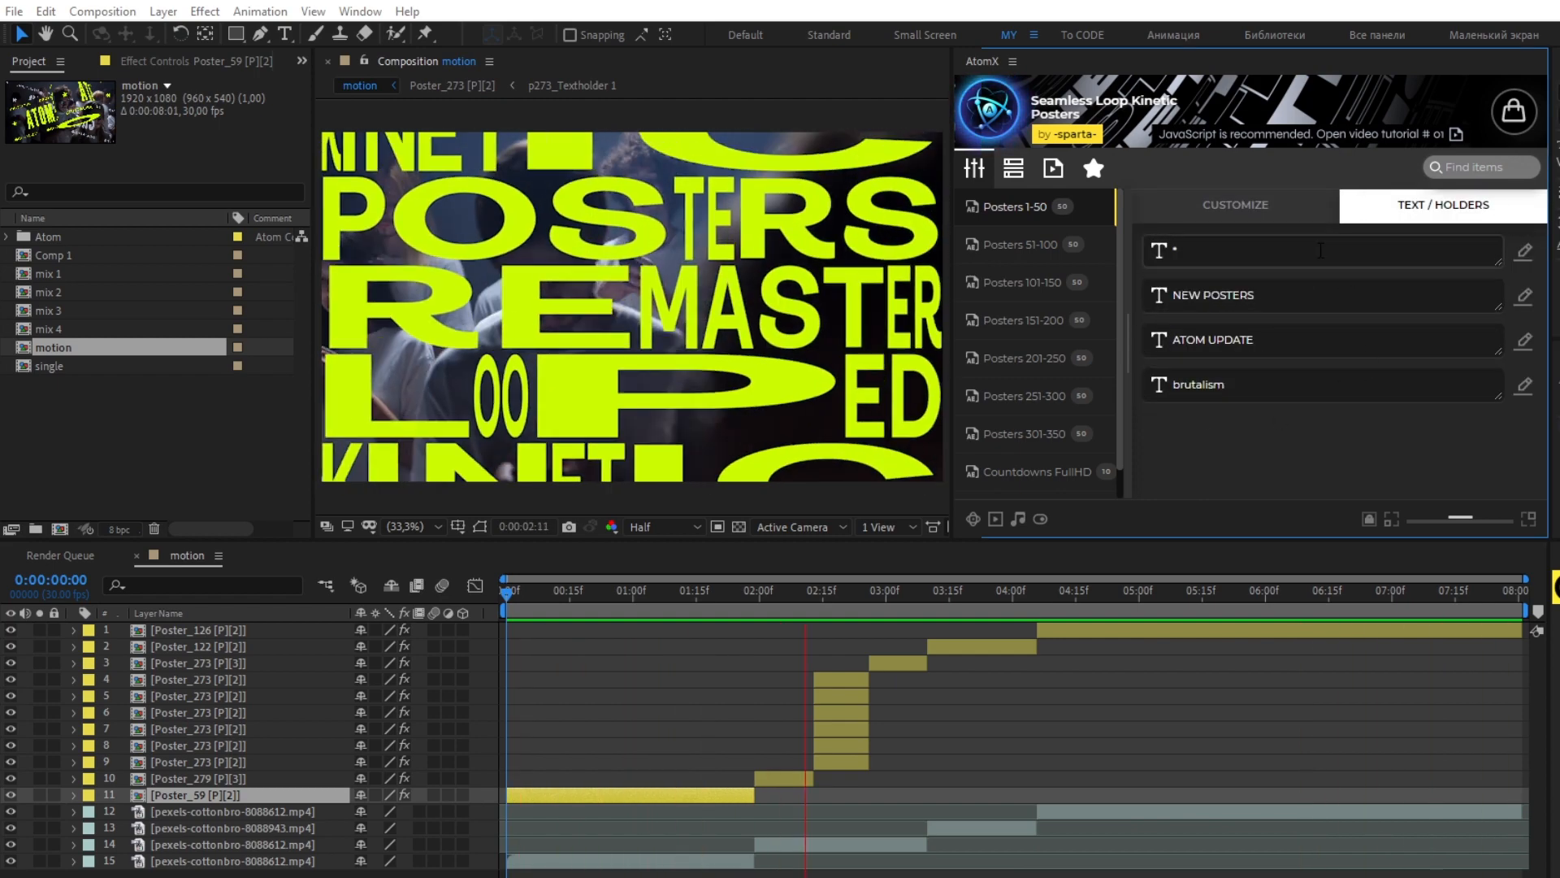
left_click(1281, 212)
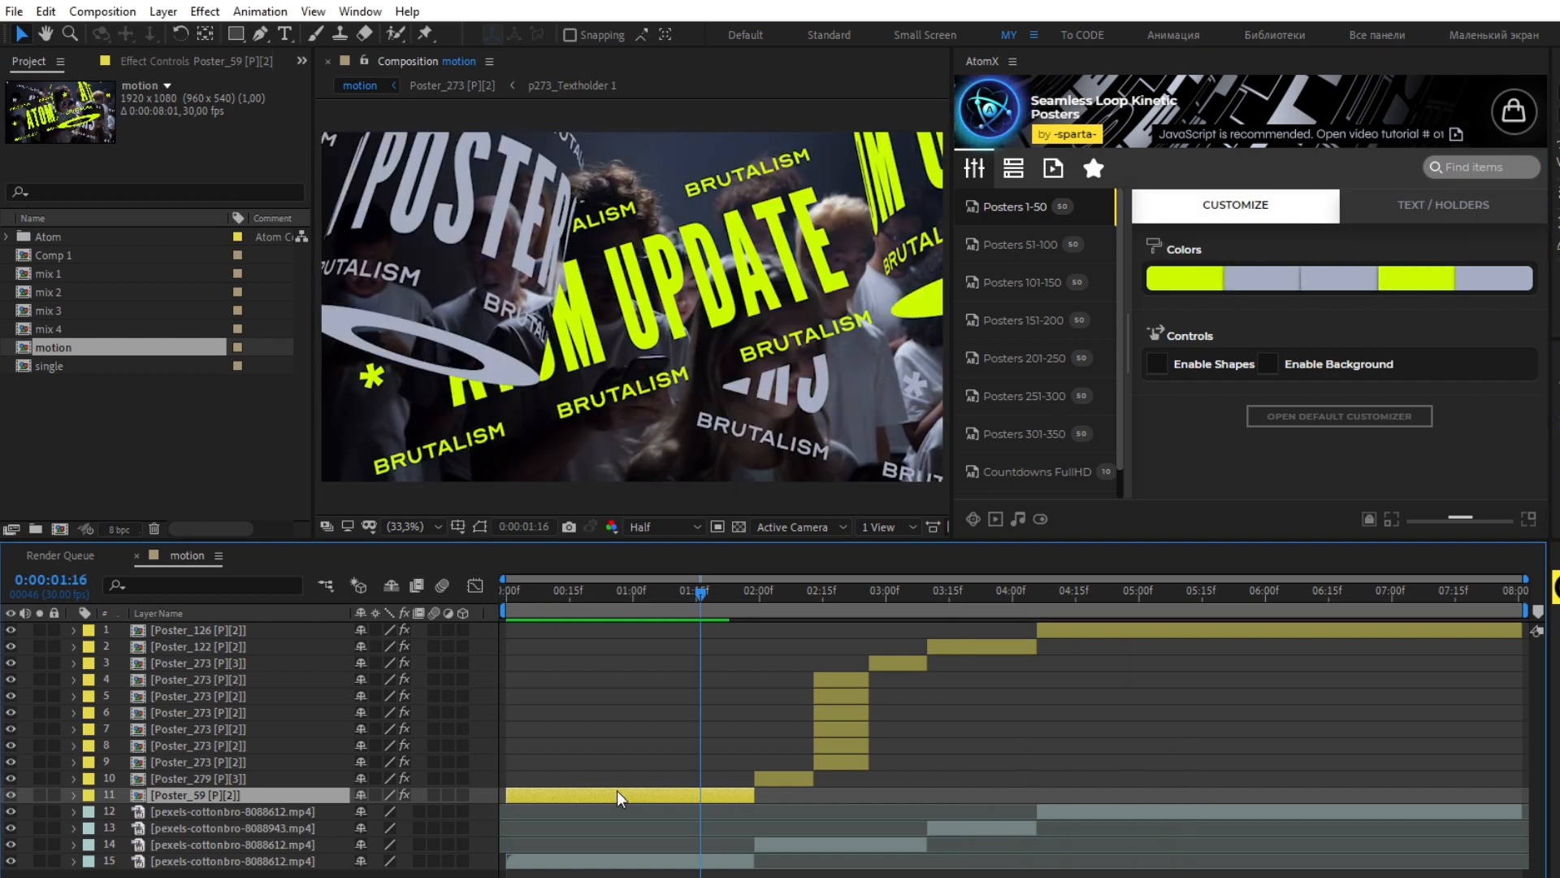
Swap the Poster_59 and Poster_279 layers in time, filling the first two seconds with Poster_279 and trimming Poster_59 to where the Poster_273 layers start
left_click_drag(617, 791, 866, 808)
left_click_drag(788, 773, 754, 787)
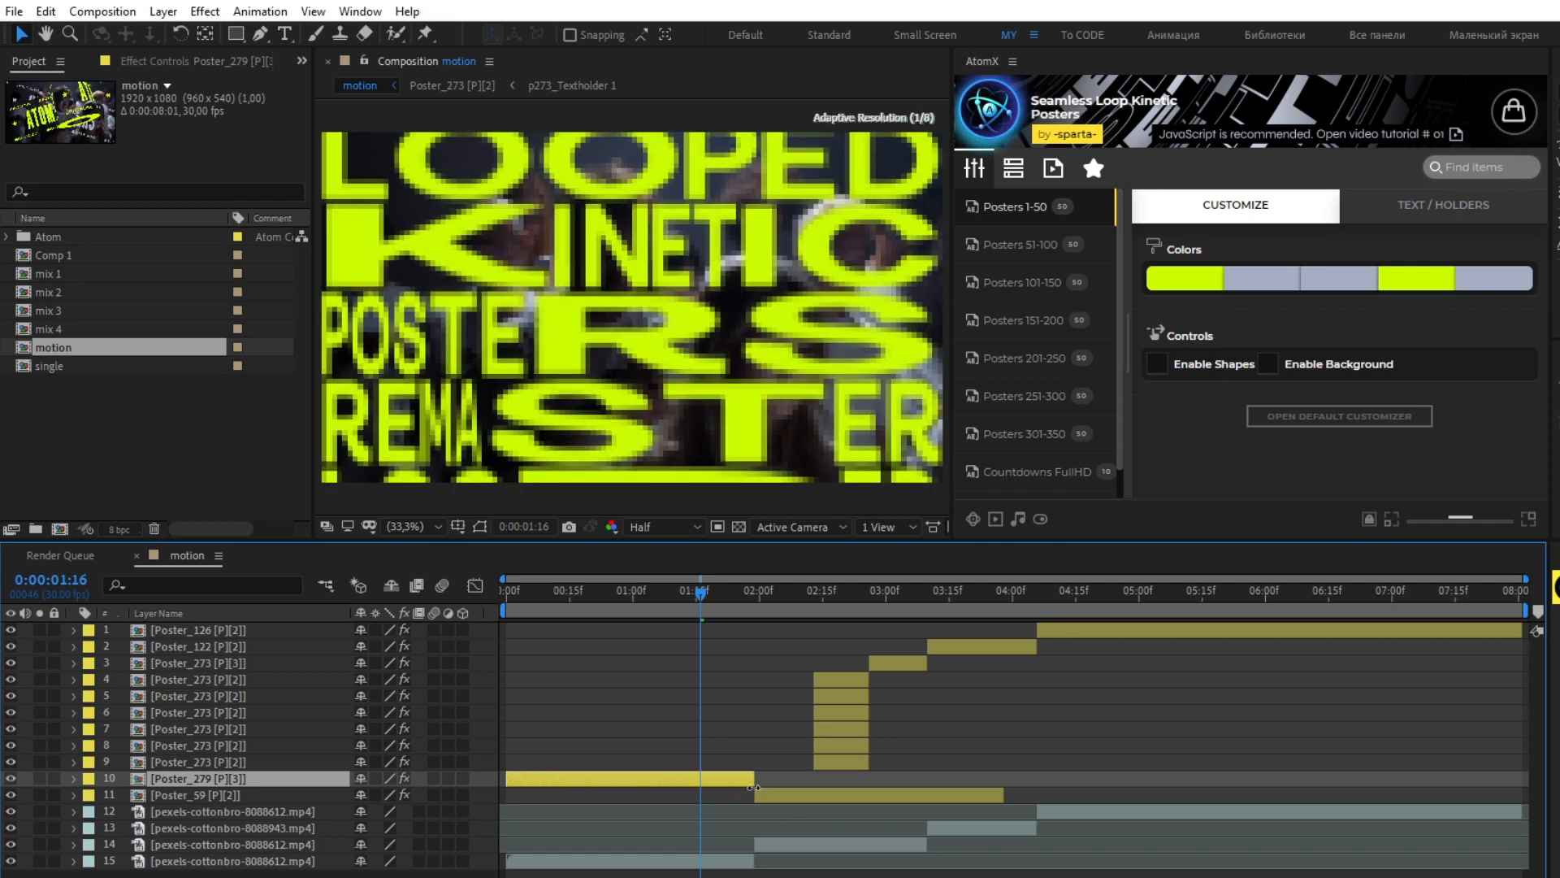
left_click_drag(1004, 797, 813, 796)
left_click(845, 591)
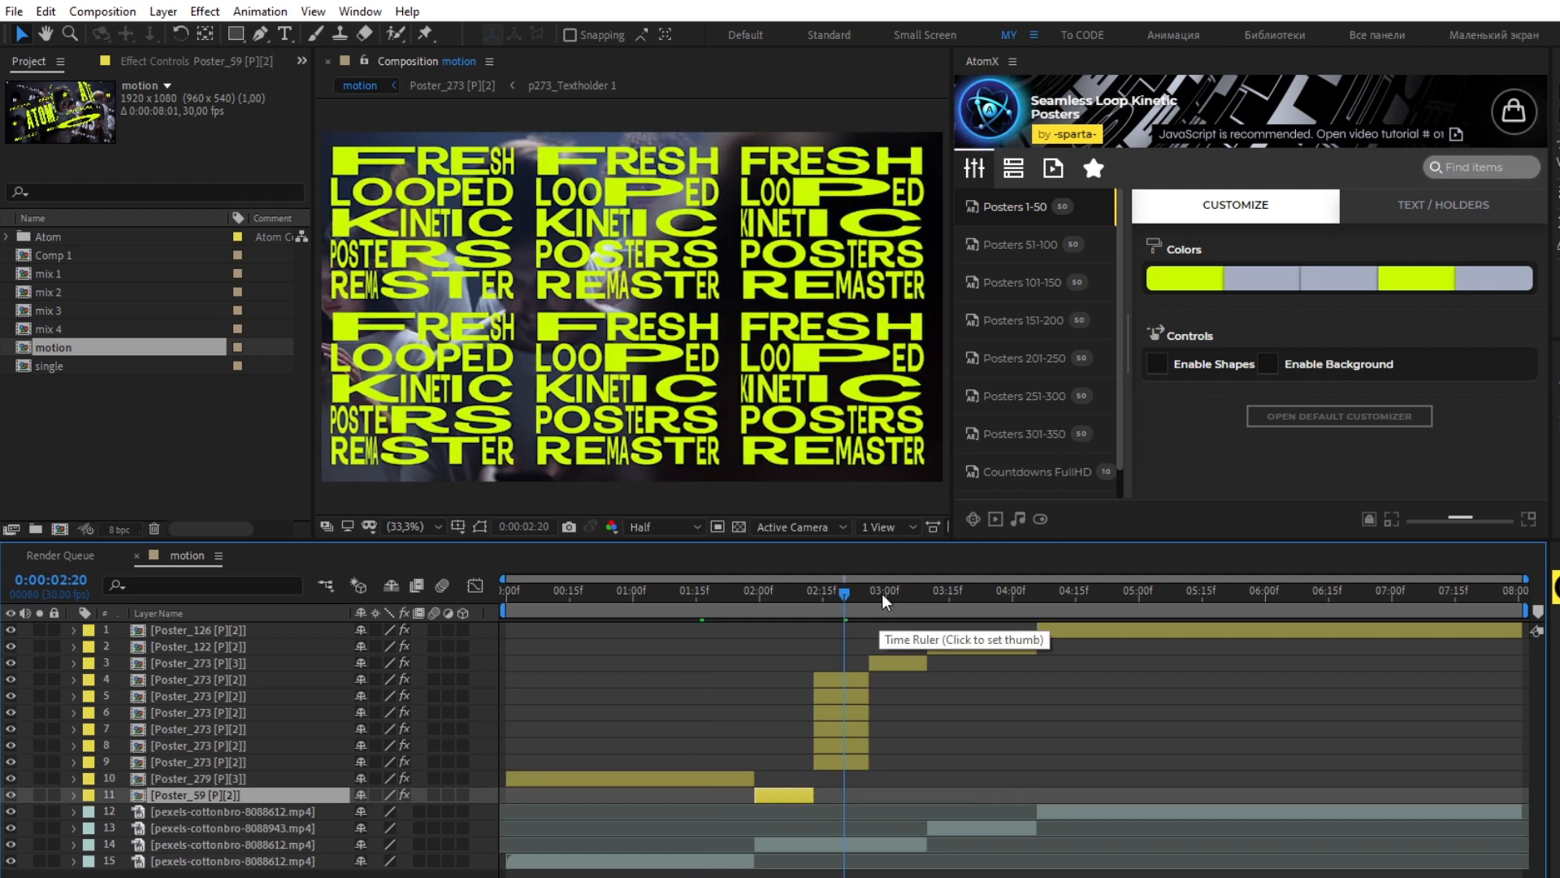
Add the motion composition to the render queue and open the format choices in its output module settings
left_click(102, 12)
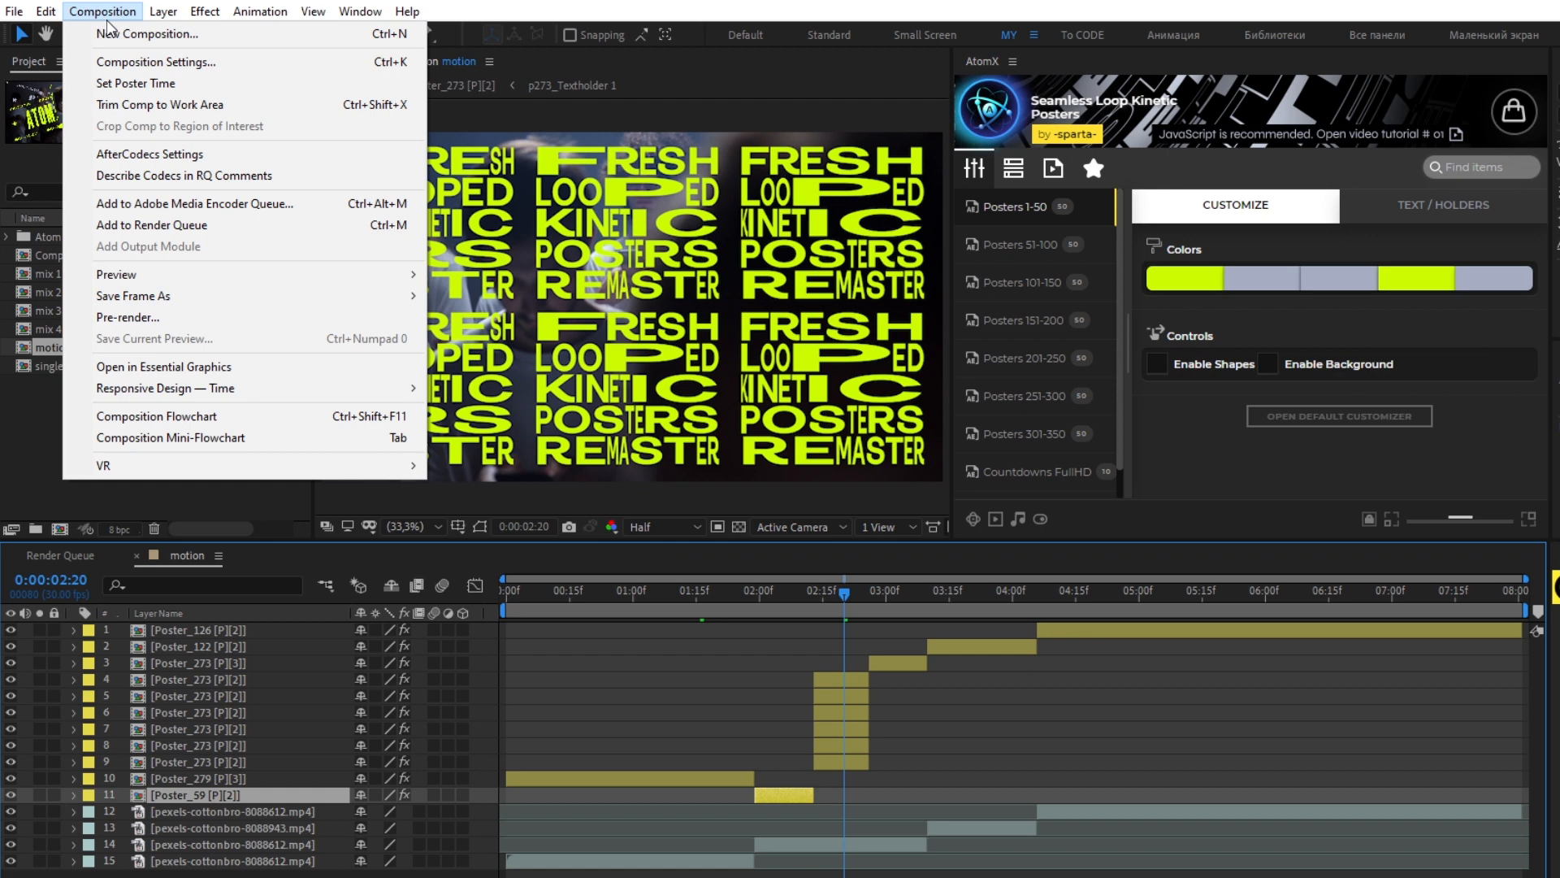
left_click(168, 226)
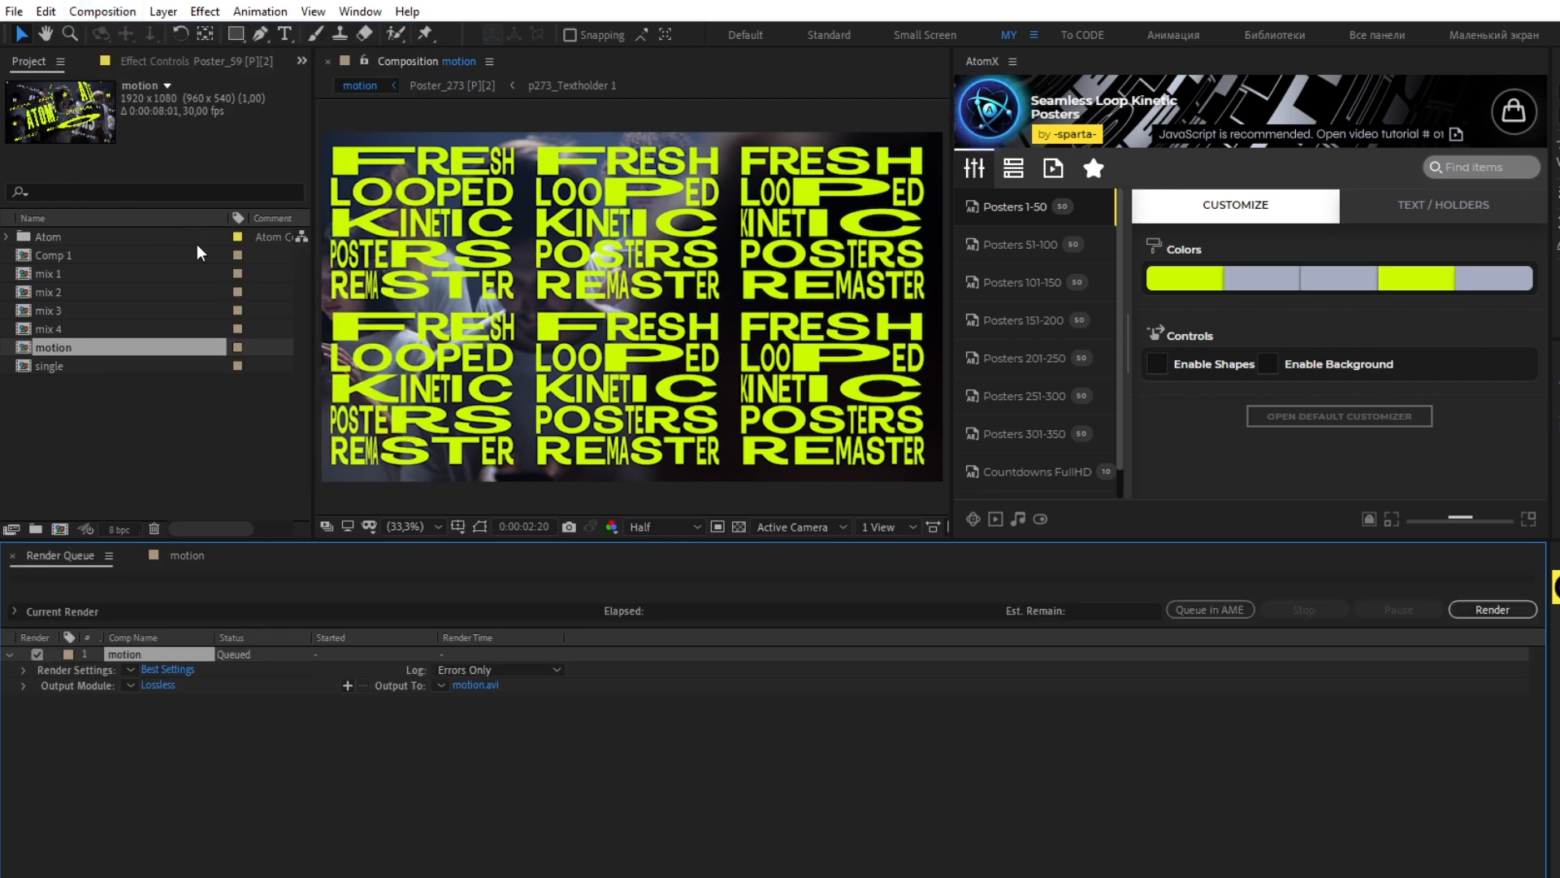
left_click(159, 685)
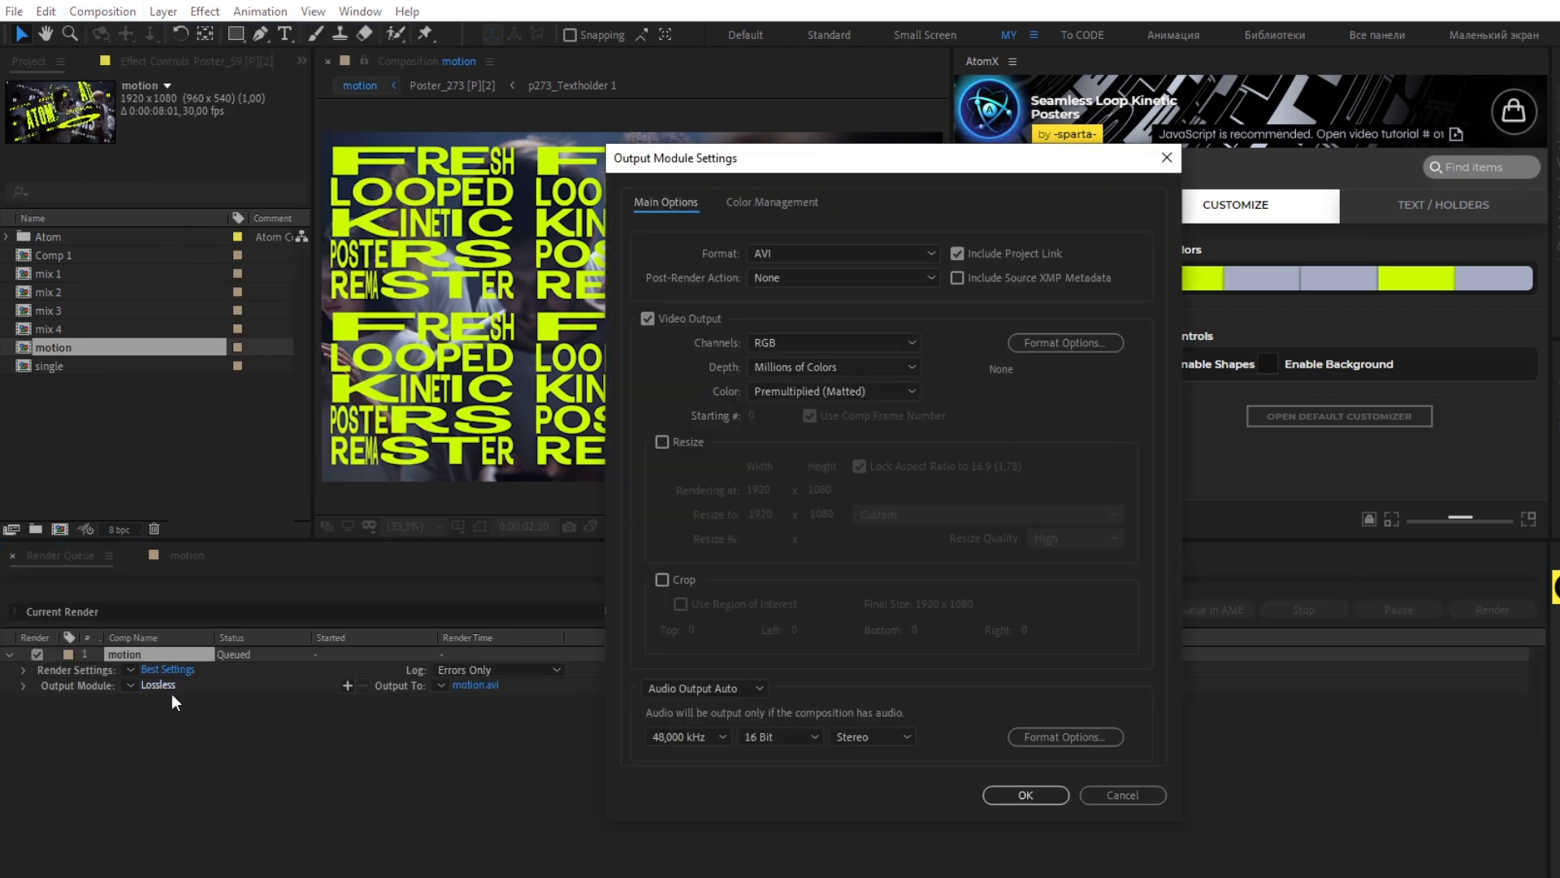
left_click(926, 259)
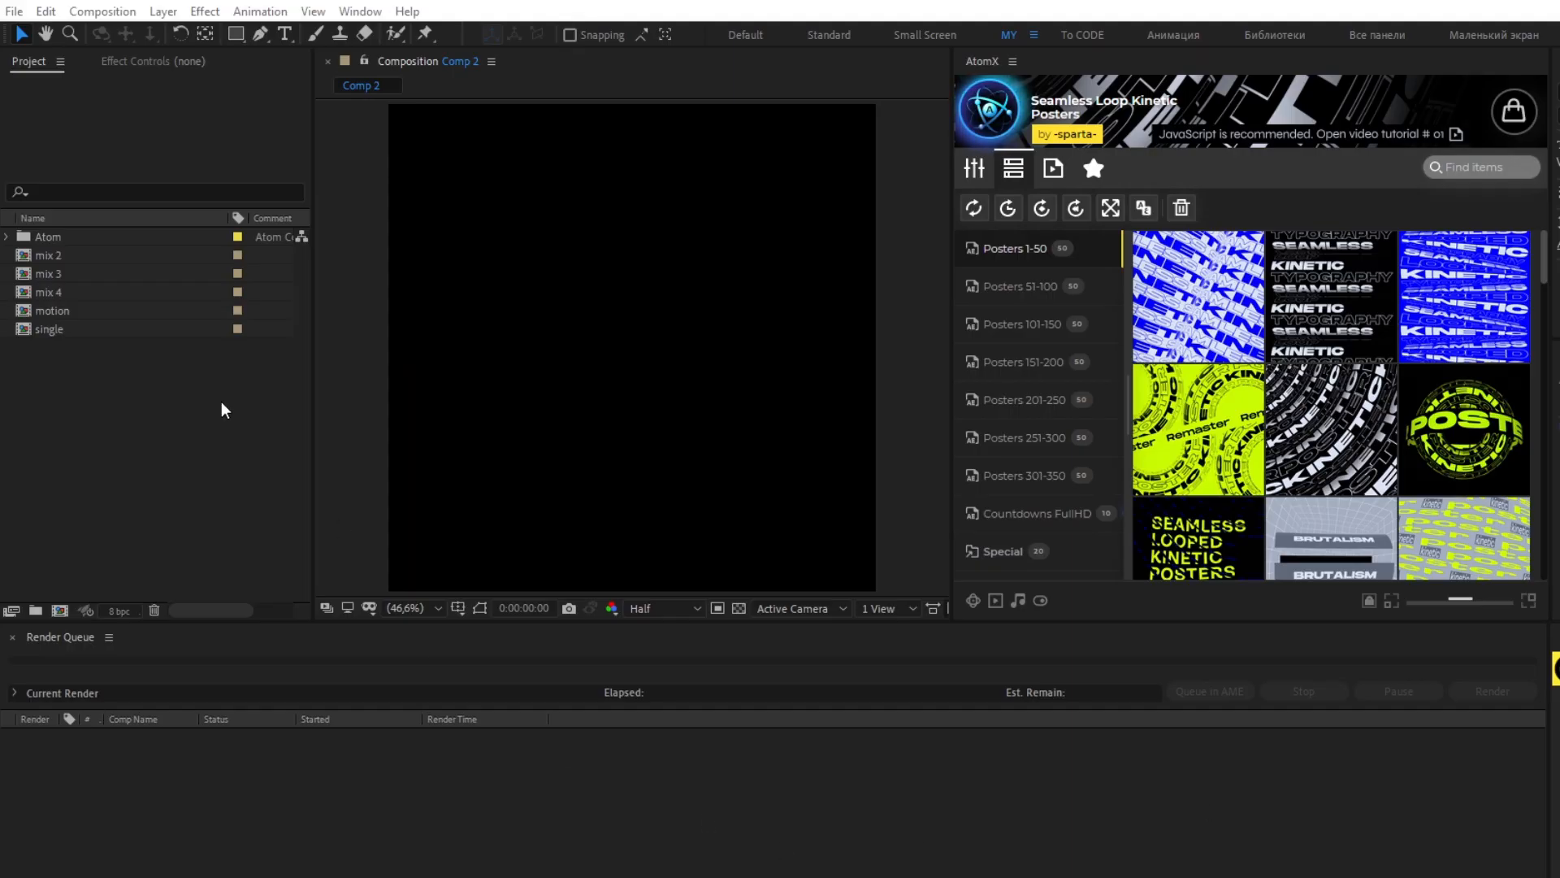
Create a 1080 × 1080 px, 30 fps composition with a duration of 0:00:20:00
right_click(221, 401)
left_click(265, 413)
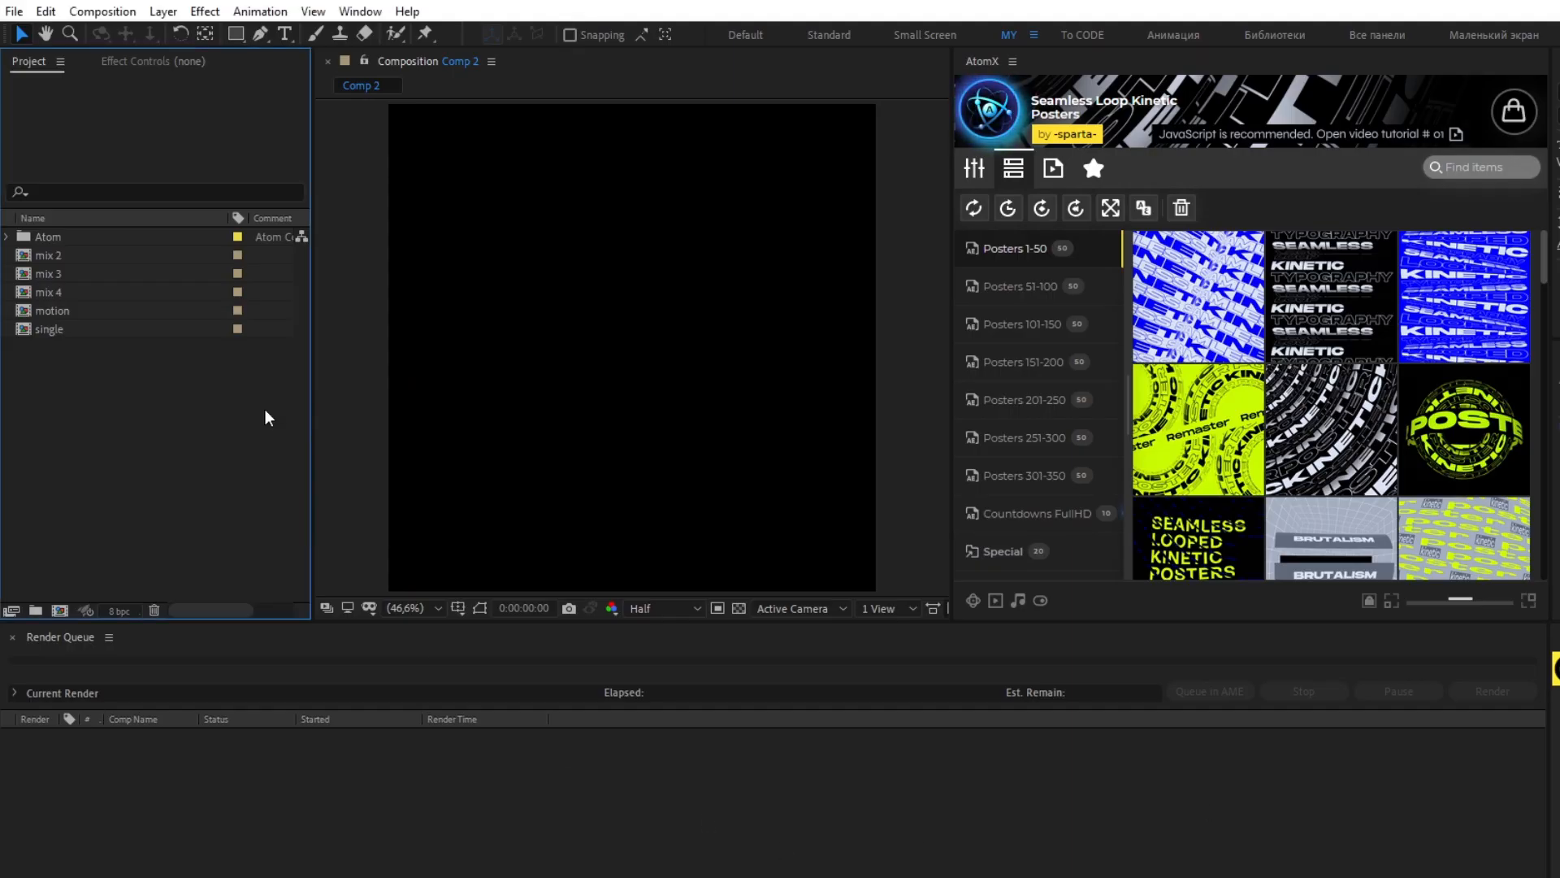
left_click(674, 438)
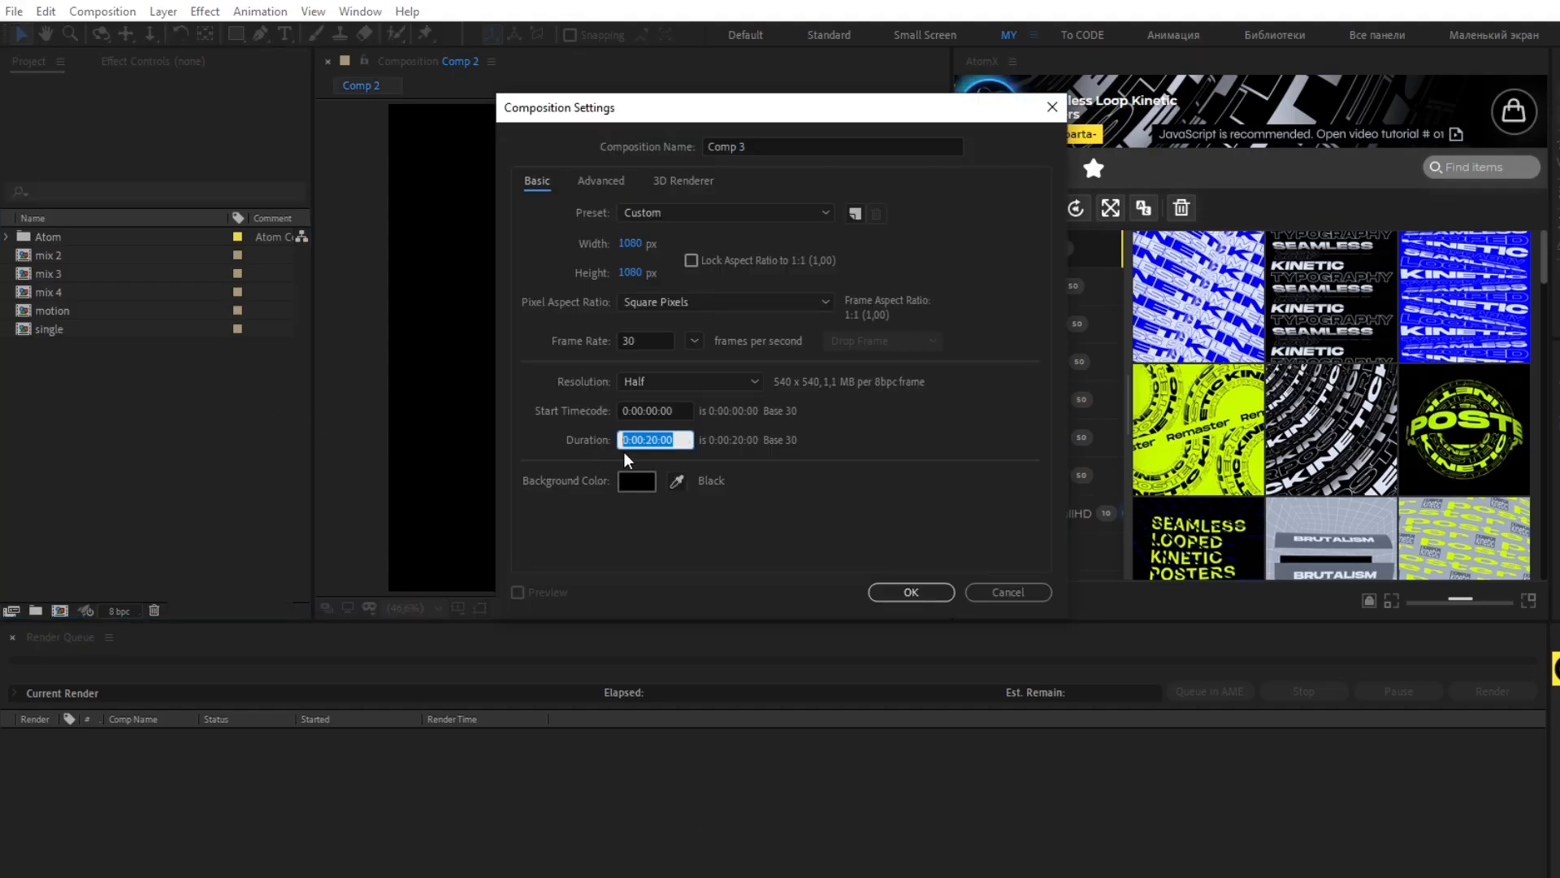
left_click(907, 592)
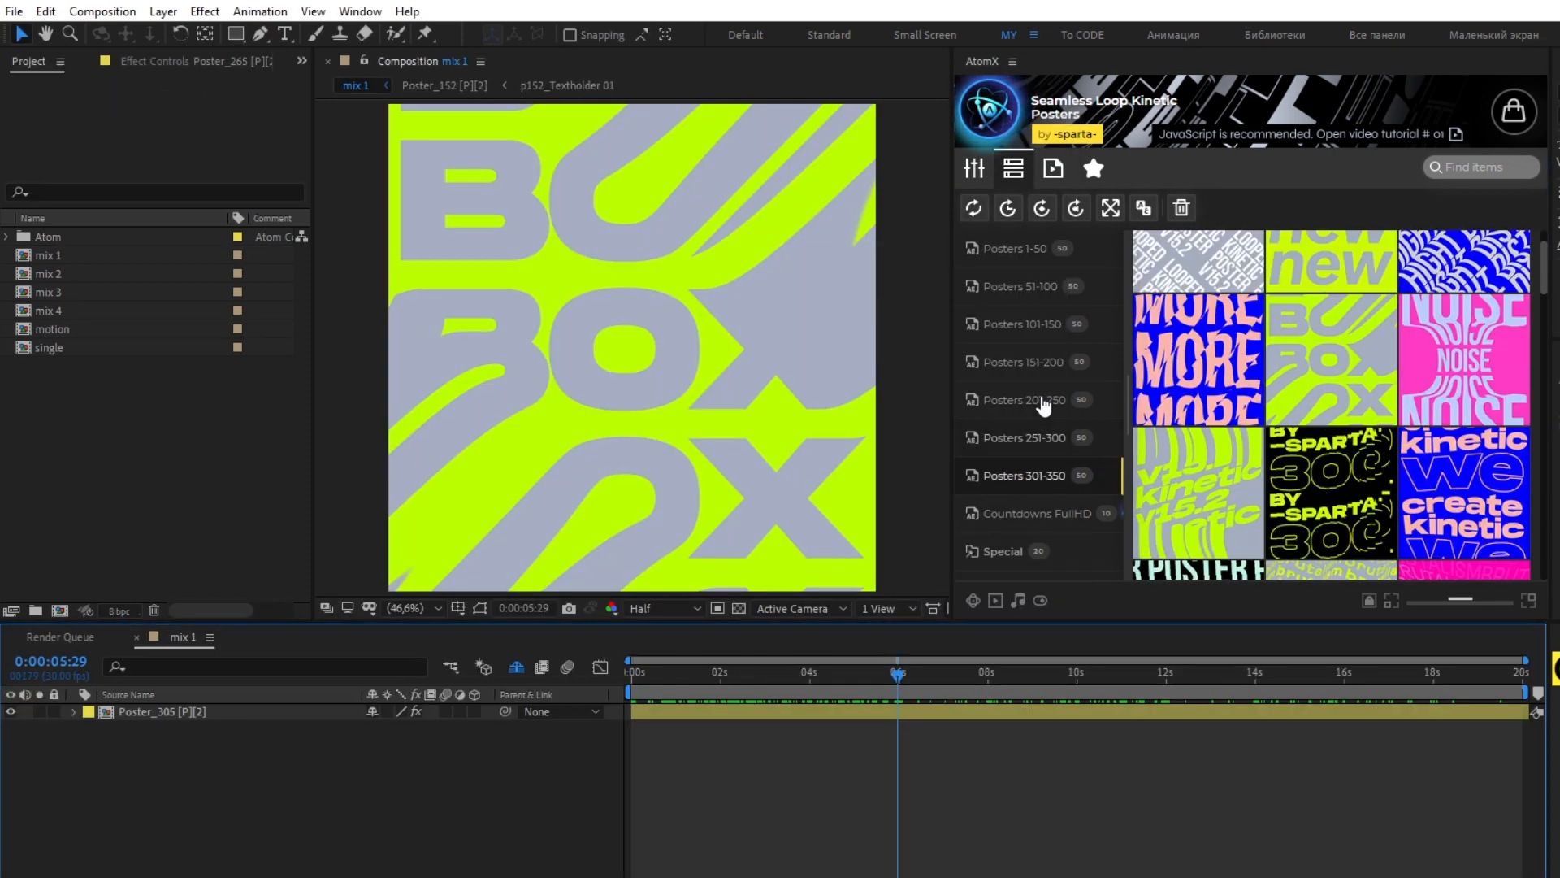
Add Poster_152 from Posters 151-200 and Poster_265 from Posters 251-300 to the mix 1 composition
left_click(1044, 362)
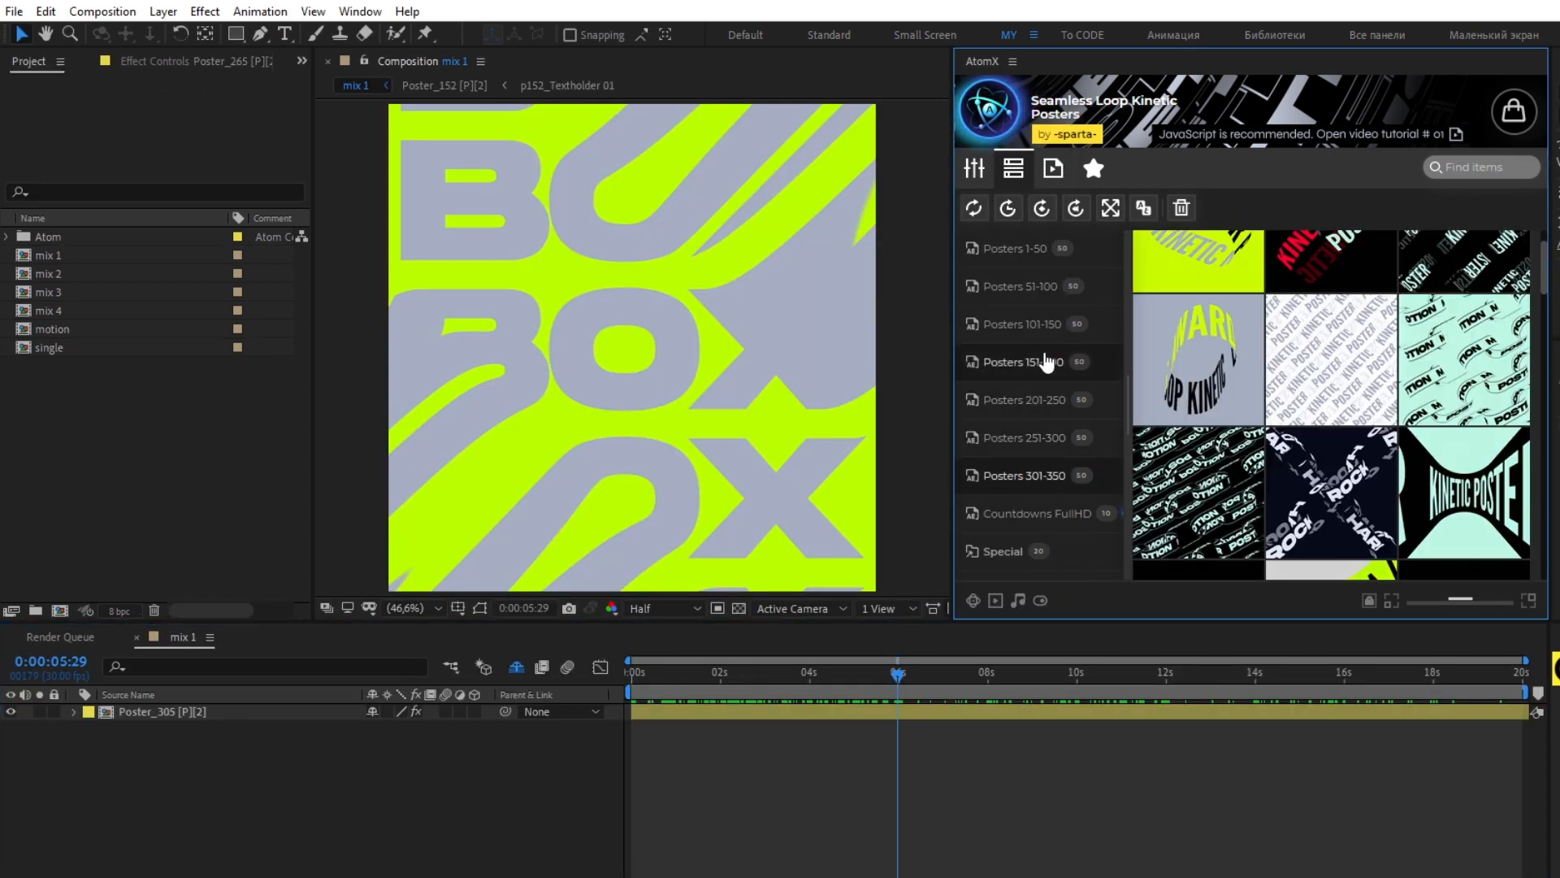
left_click(1320, 344)
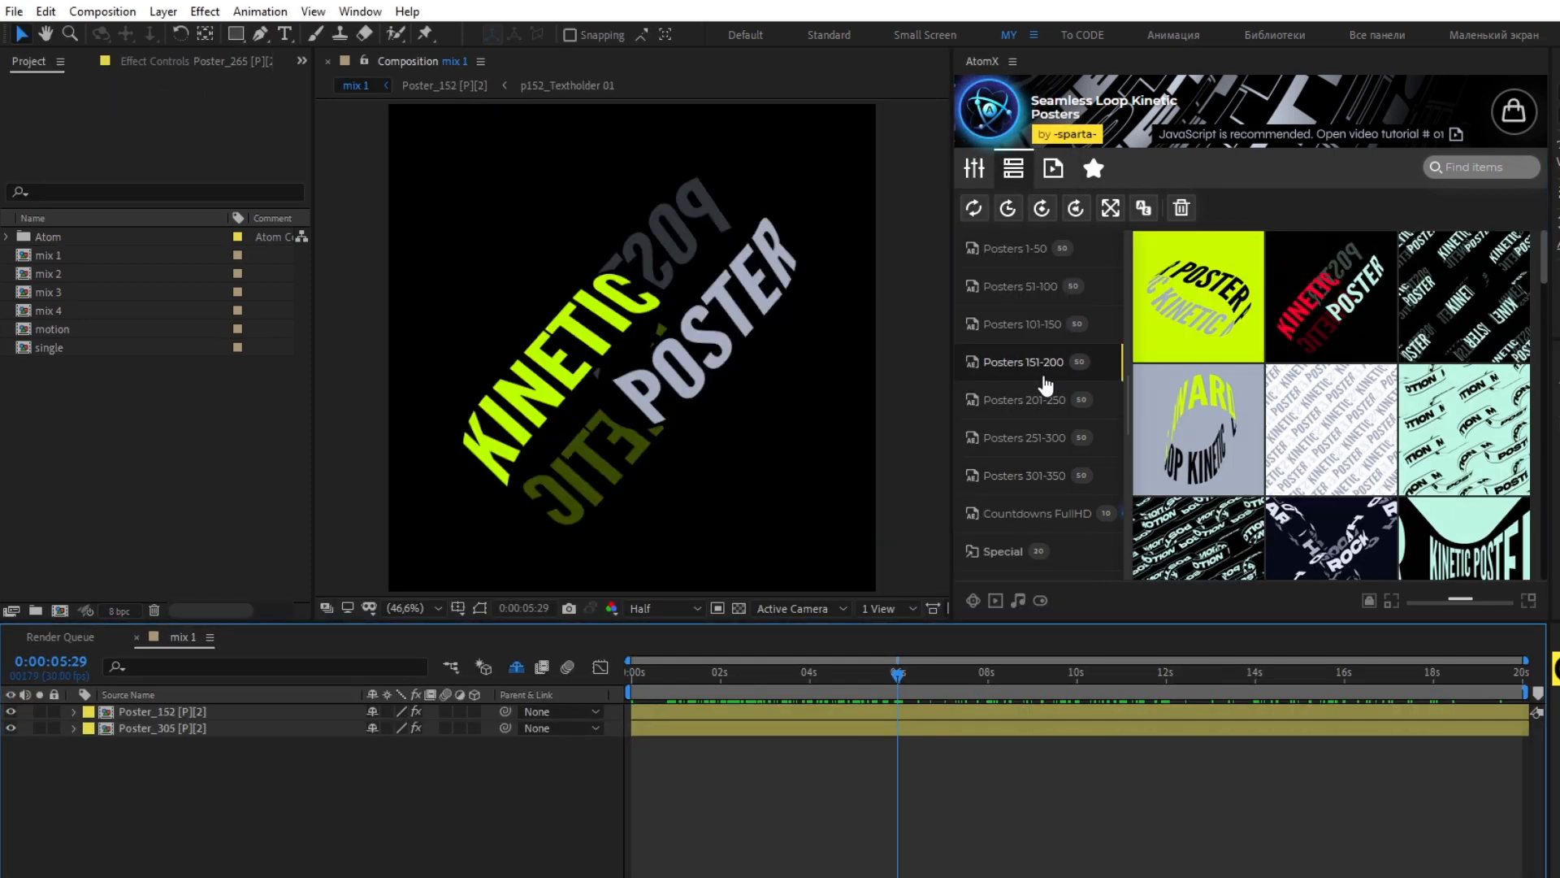
left_click(1044, 437)
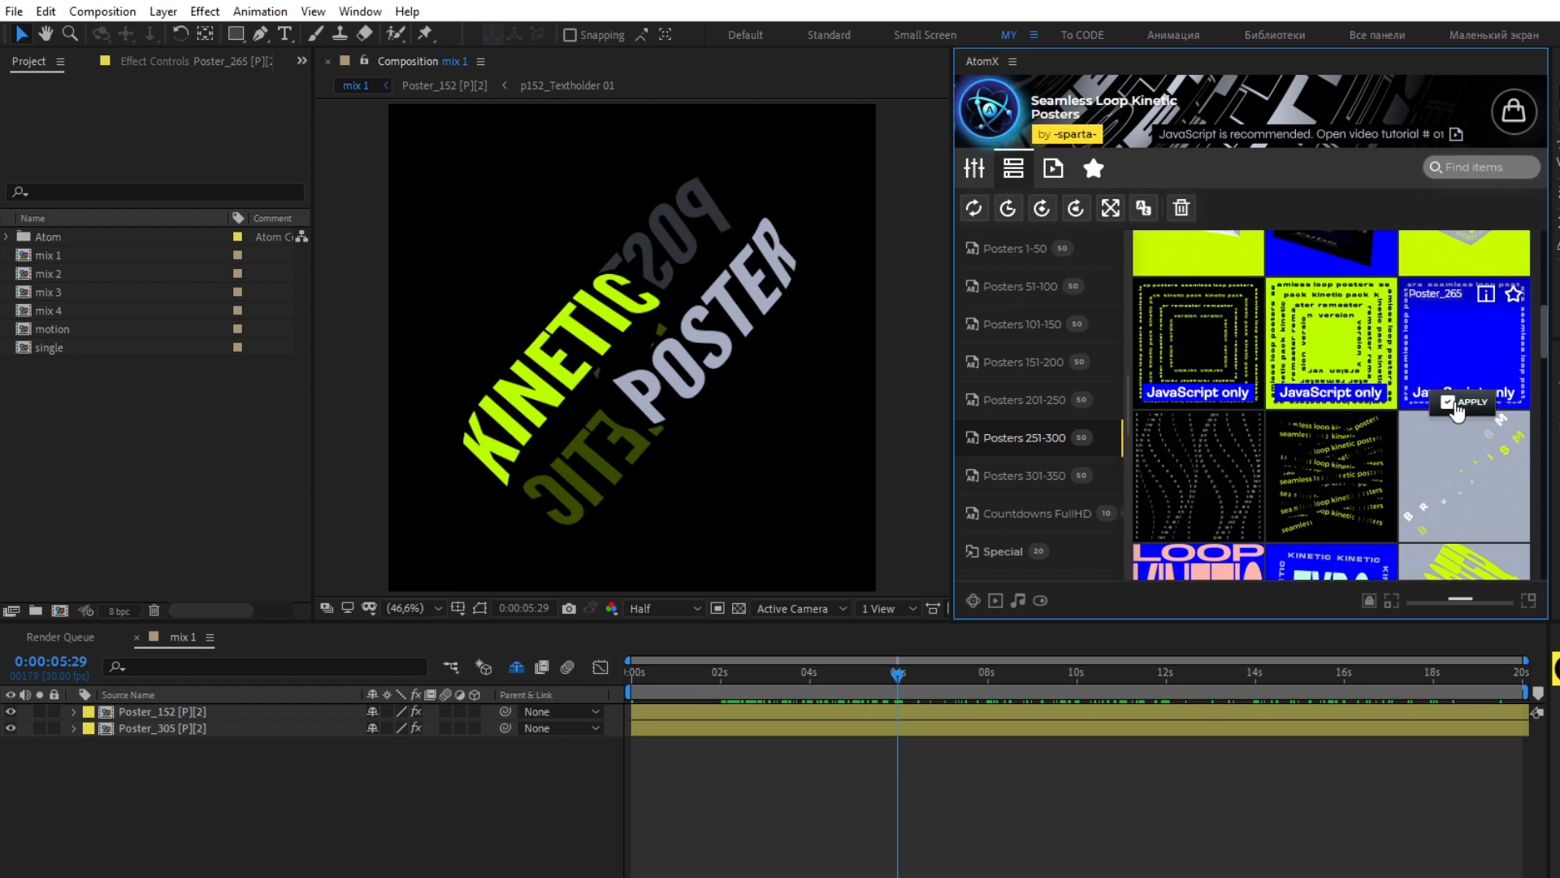
left_click(1456, 412)
Disable the background of the Poster_265 and Poster_152 layers so the posters overlay each other
left_click(989, 172)
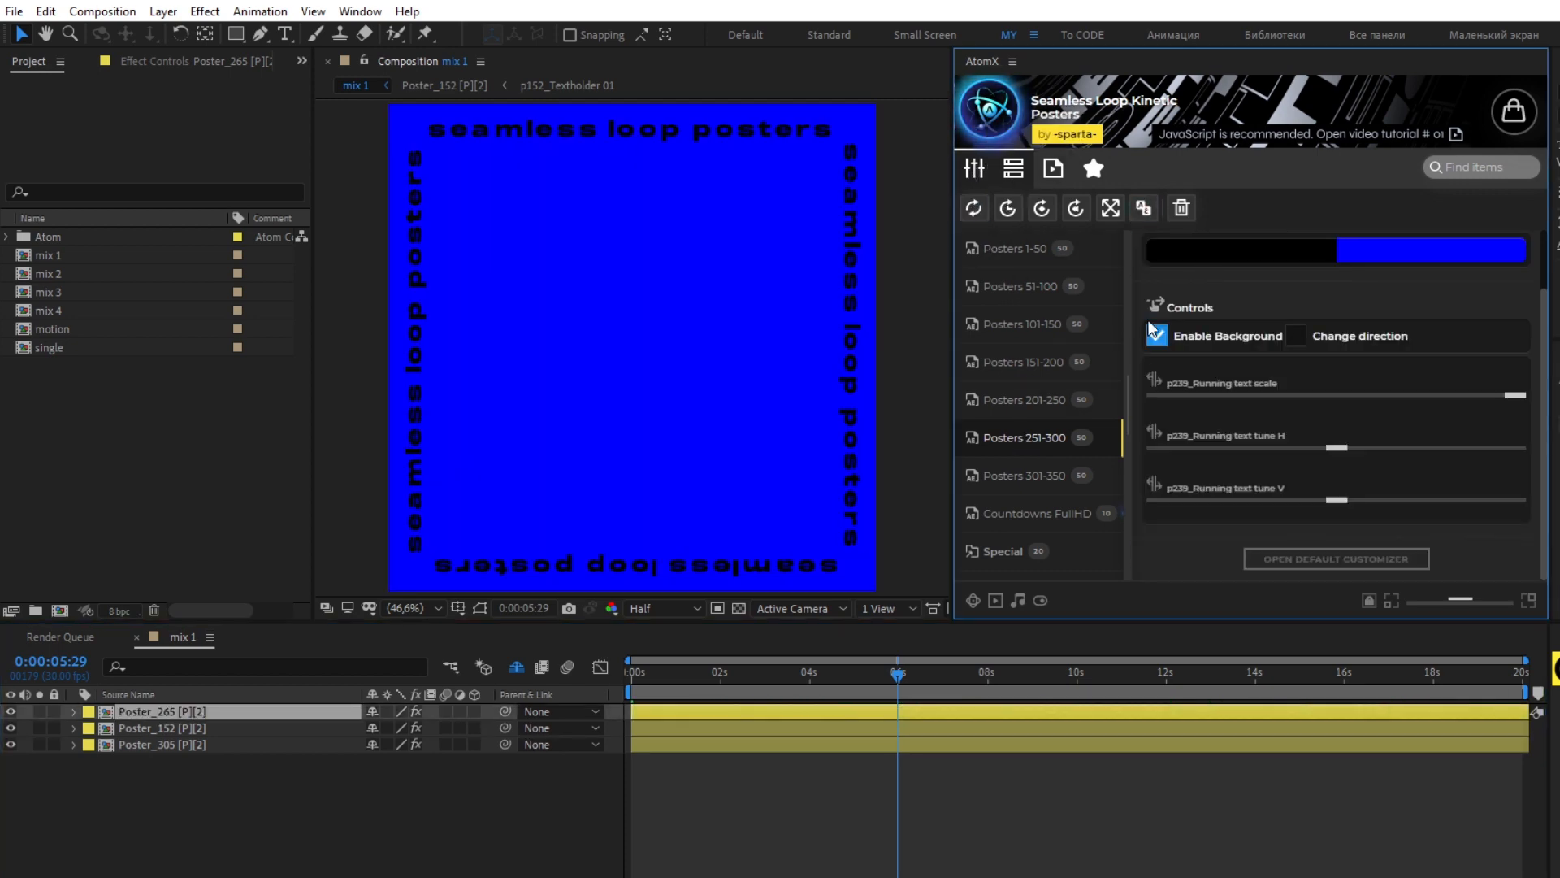
left_click(1157, 336)
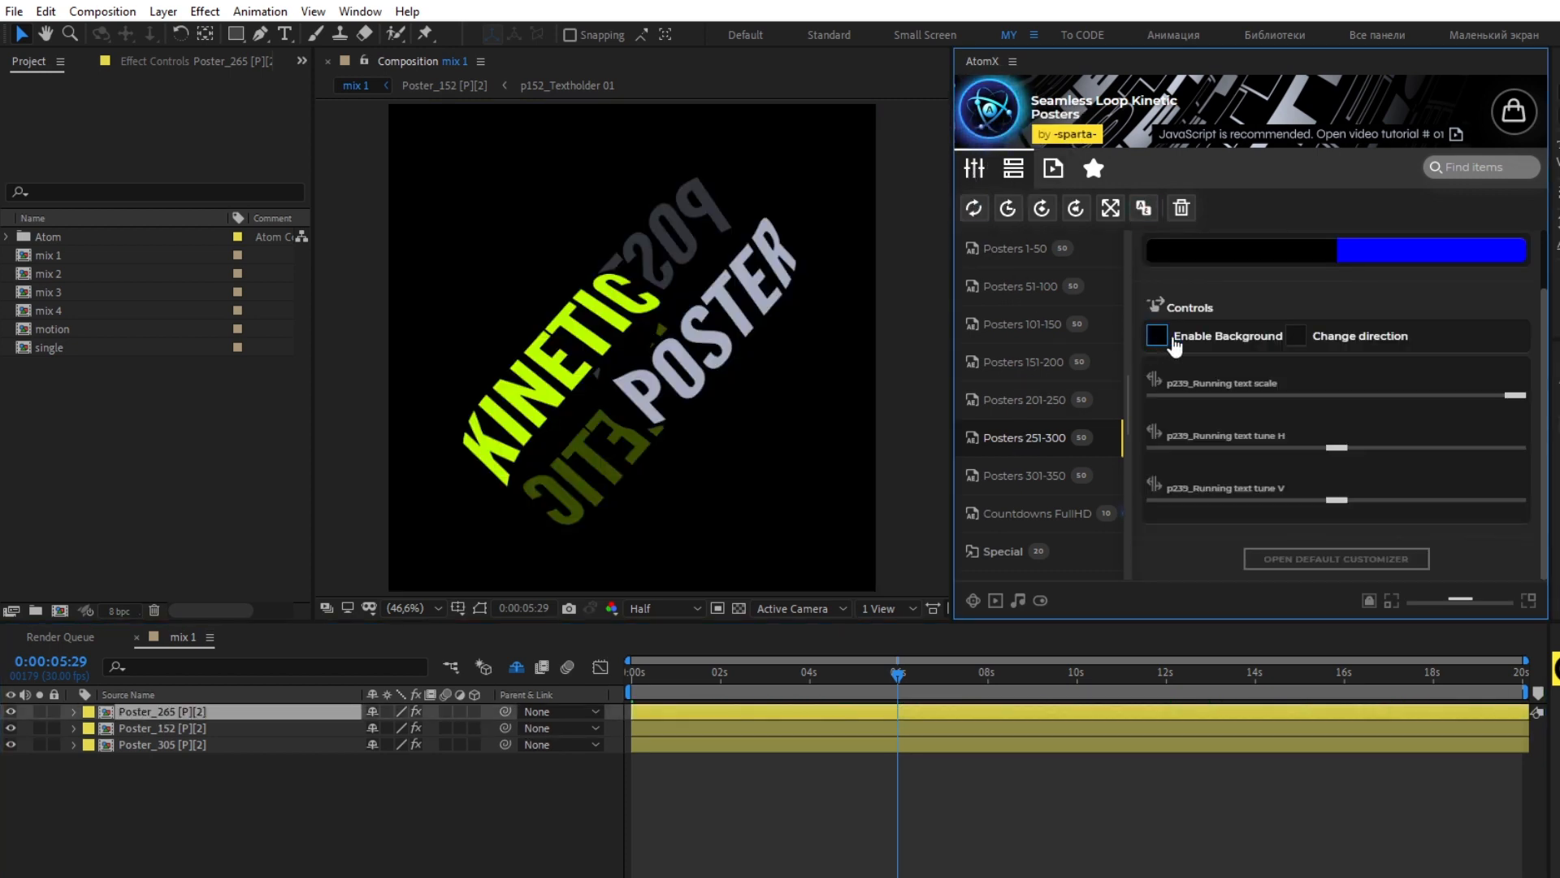
left_click(204, 728)
left_click(974, 173)
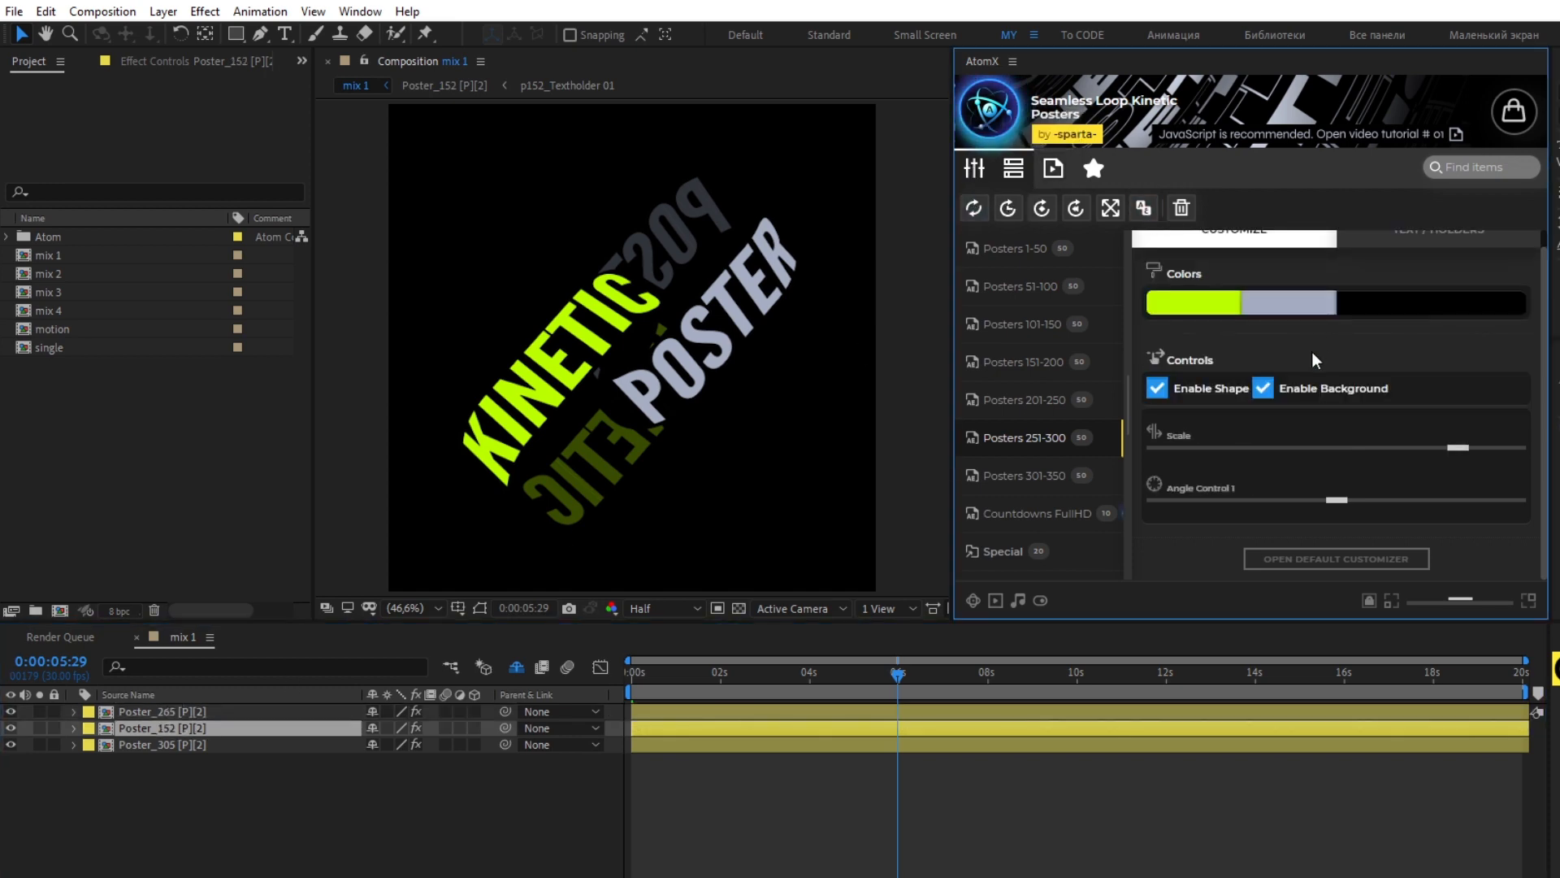
left_click(1262, 390)
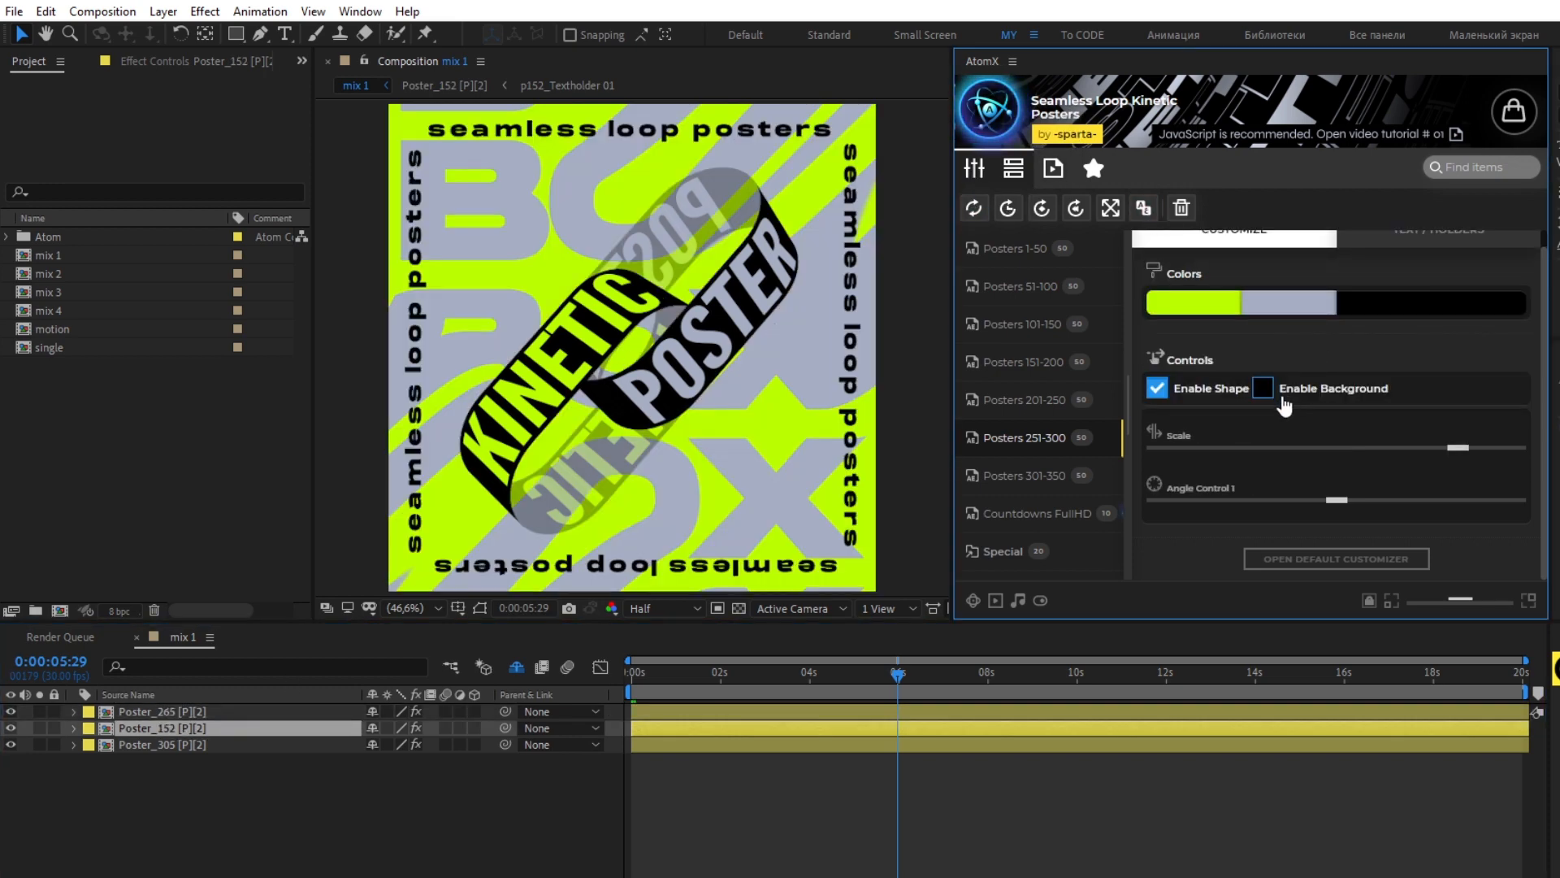
Reveal the Time Remap keyframes of all three poster layers and move the playhead to 0:00:06:00
left_click_drag(289, 792, 212, 733)
key("u")
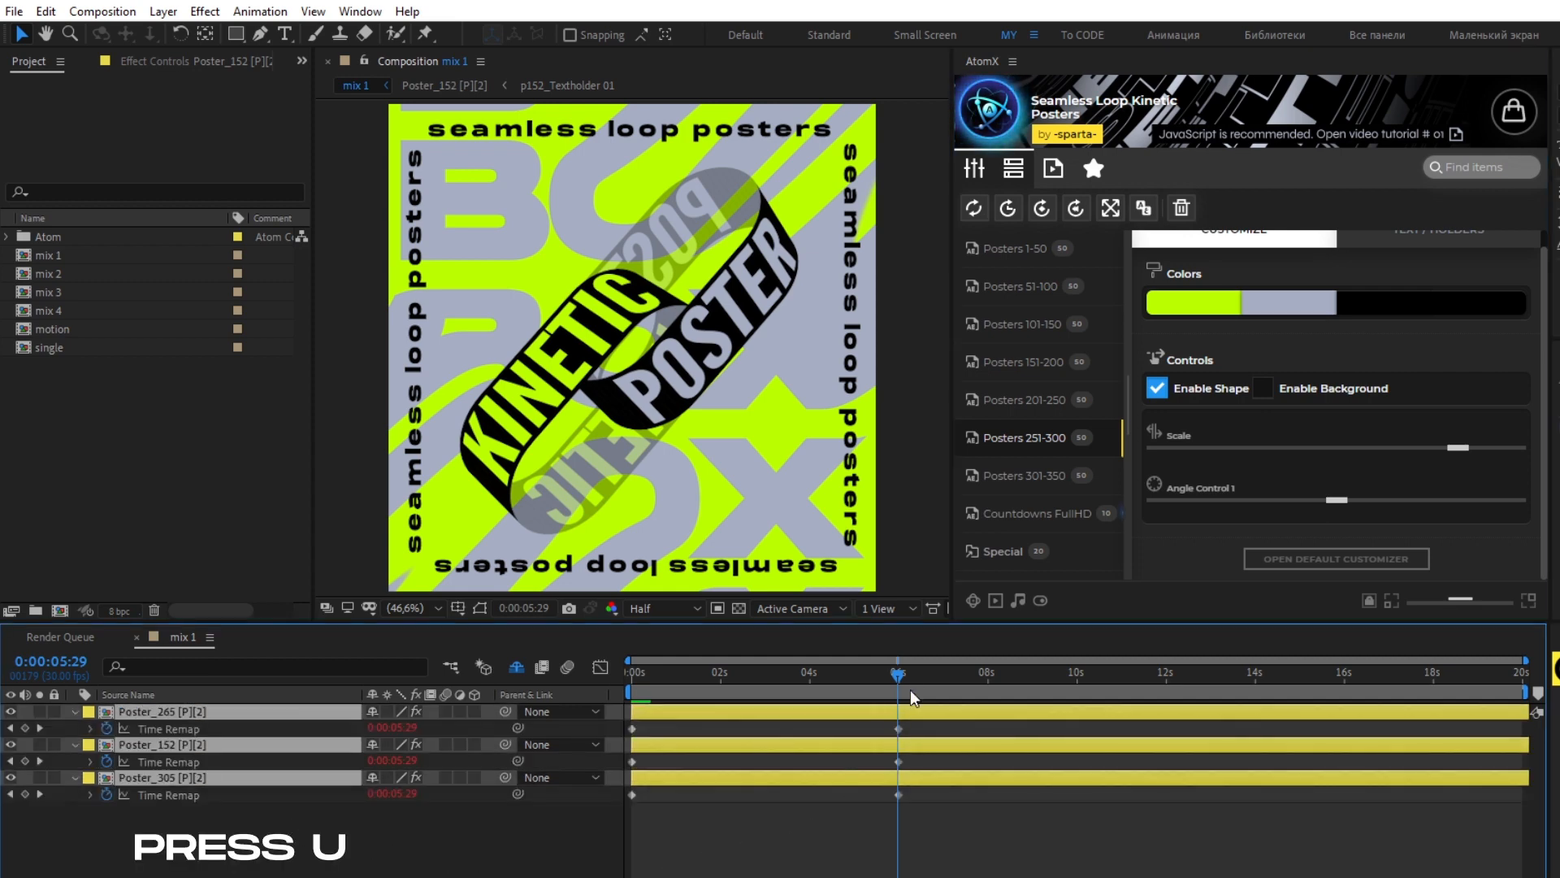
left_click_drag(884, 676, 898, 676)
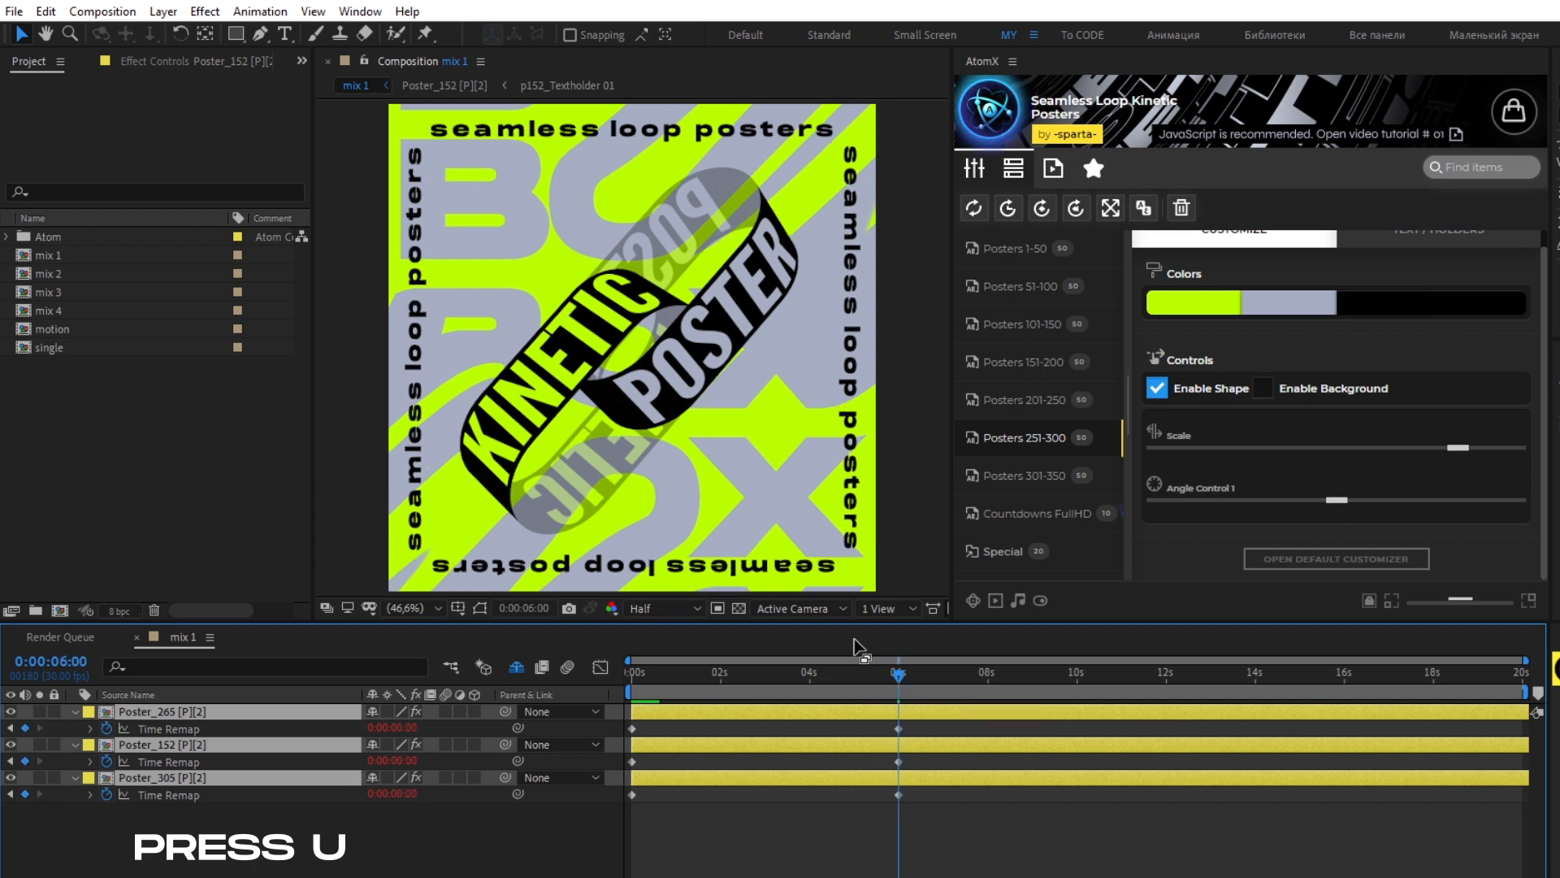
Set the mix 1 composition's duration to 0:00:06:00
right_click(910, 544)
left_click(943, 578)
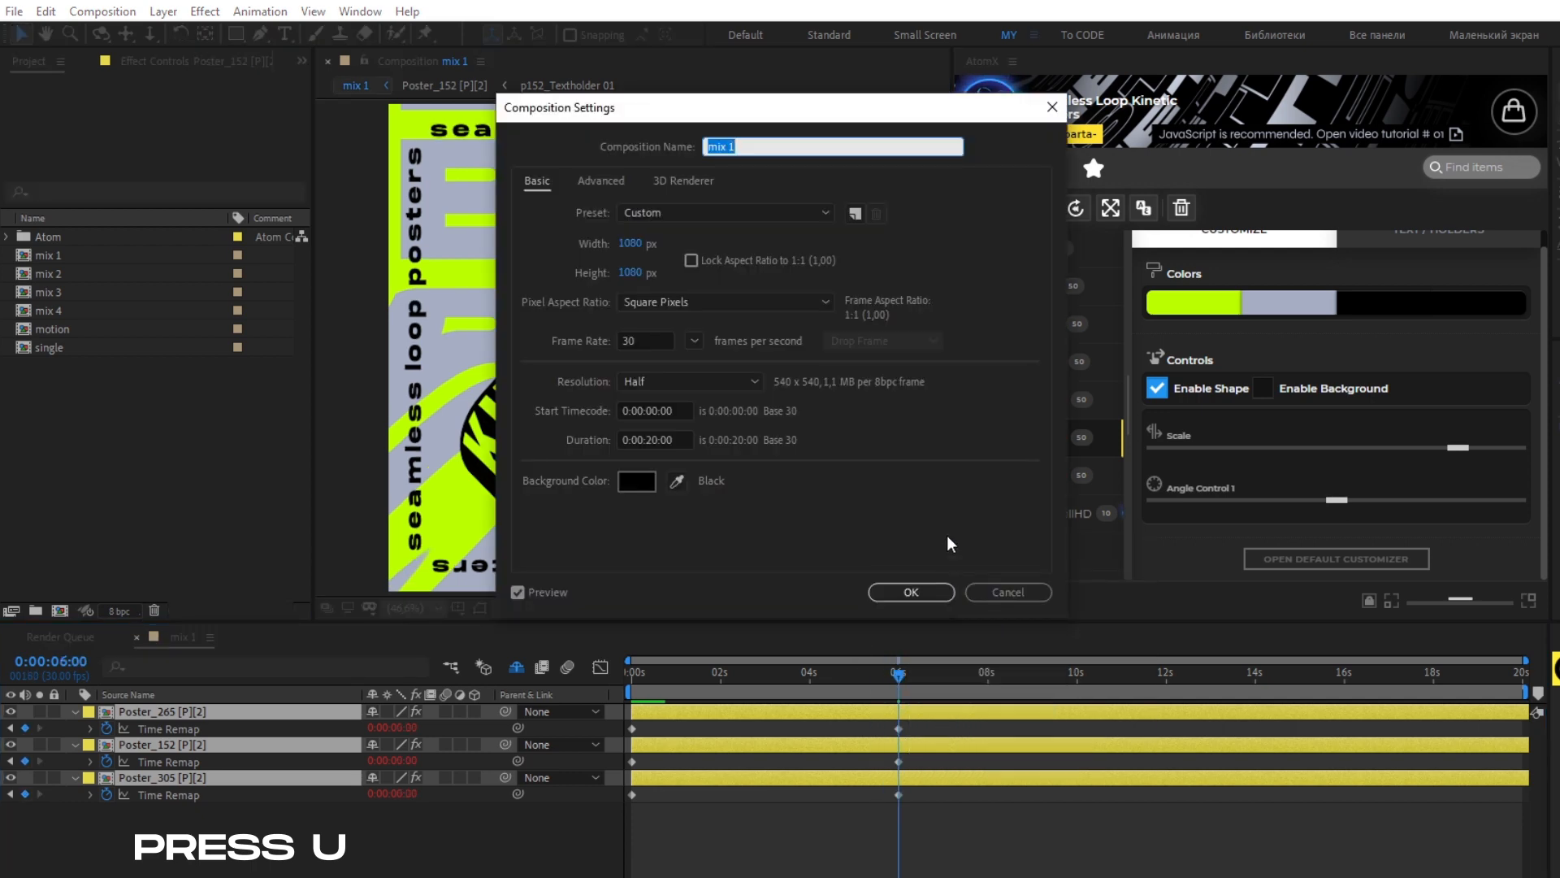
left_click_drag(658, 440, 645, 442)
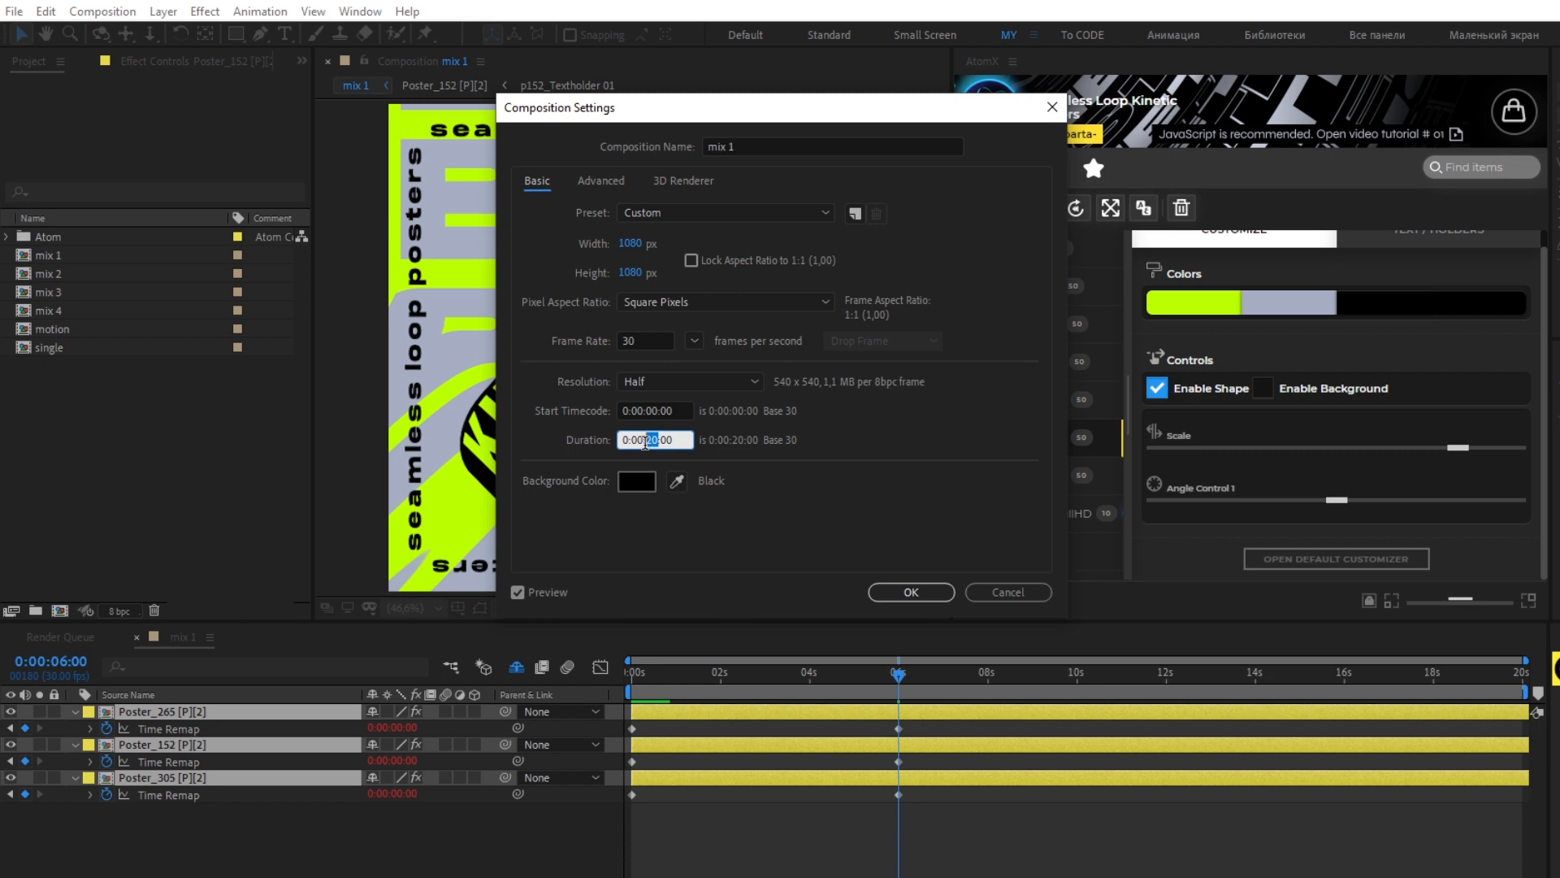
type("06")
left_click(902, 593)
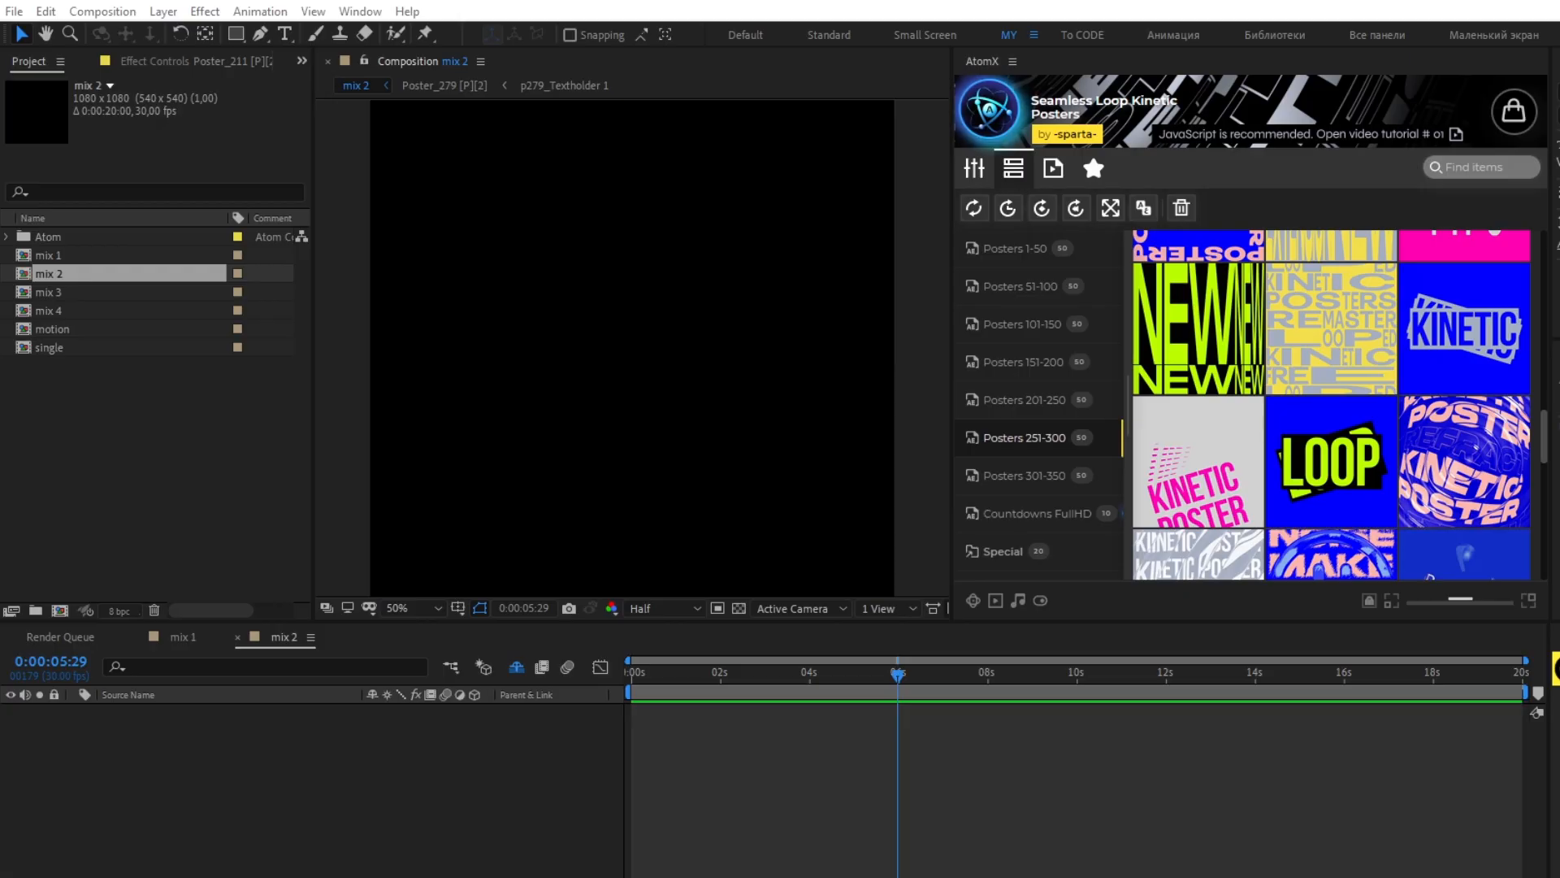
Add Poster_279 from Posters 251-300 and Poster_211 from Posters 201-250 to mix 2, and disable Poster_211's background
left_click(1324, 382)
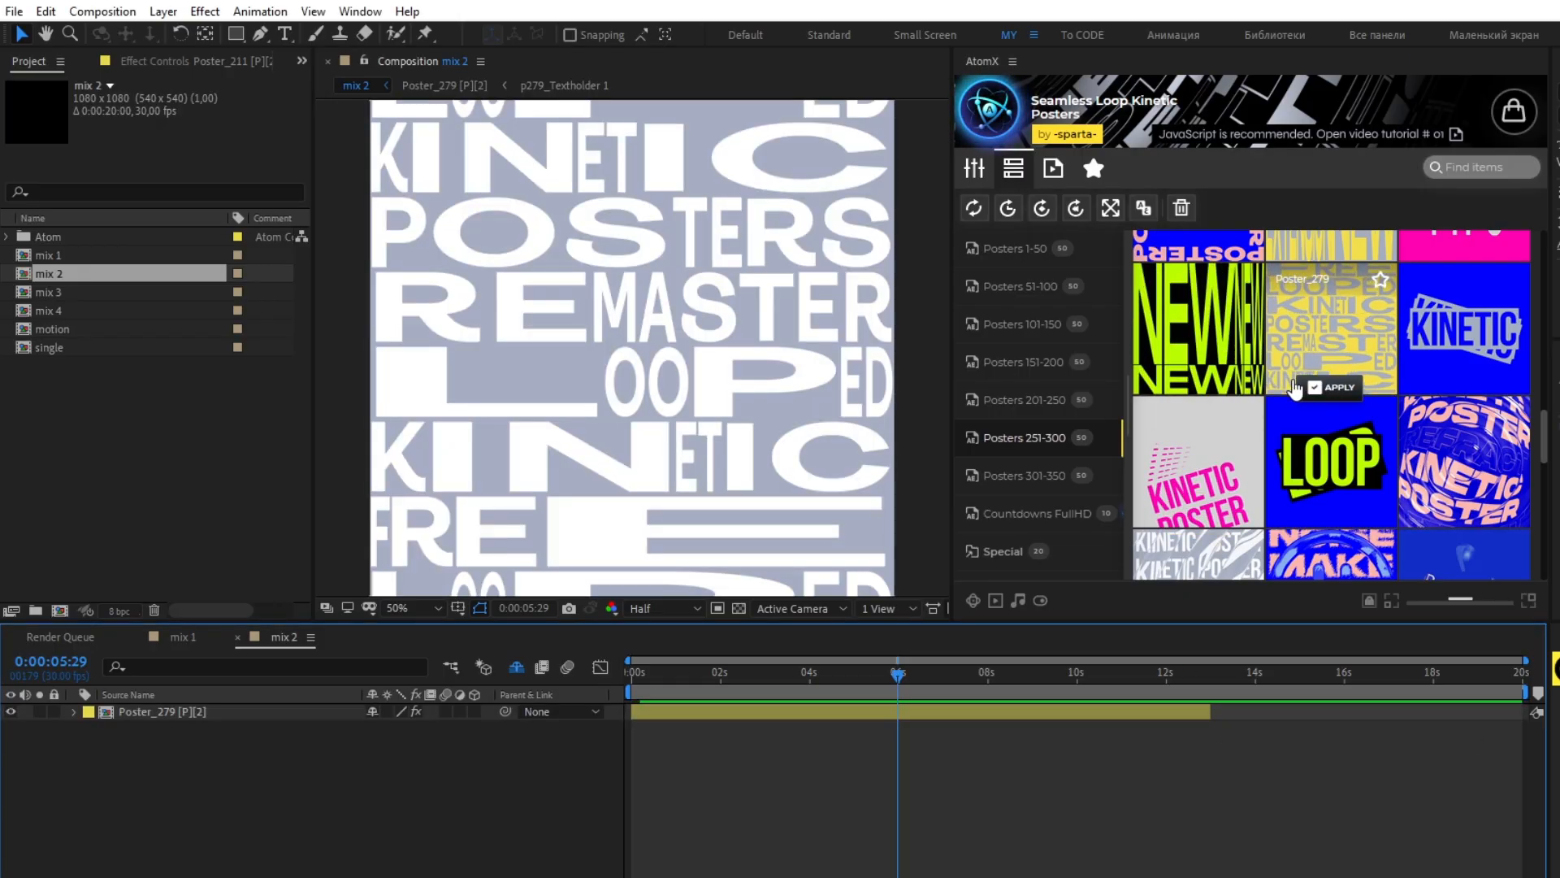
left_click(1038, 406)
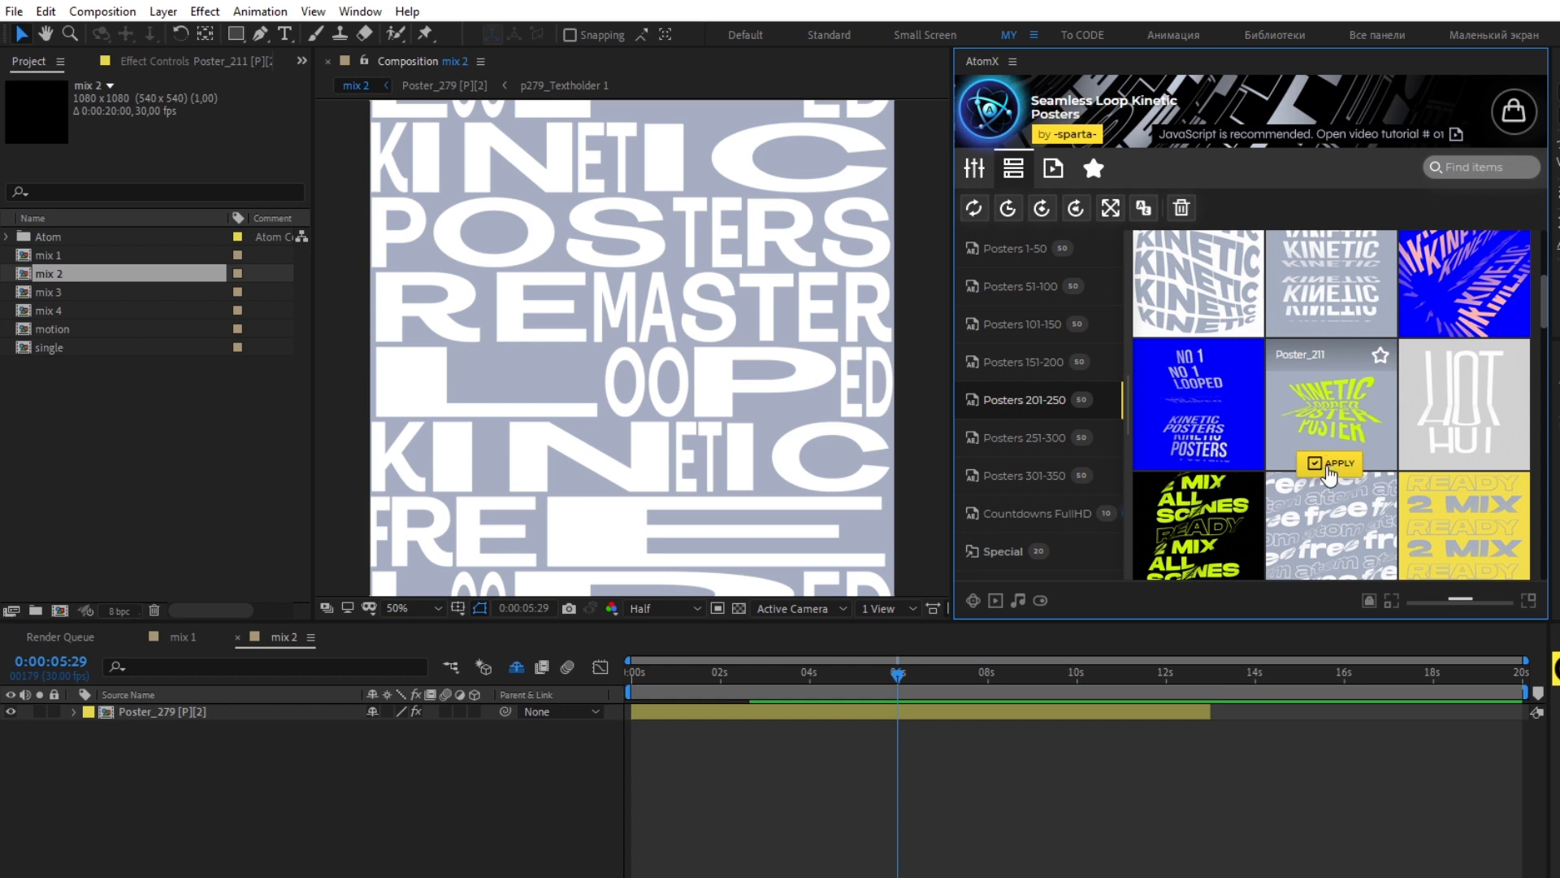
left_click(1335, 464)
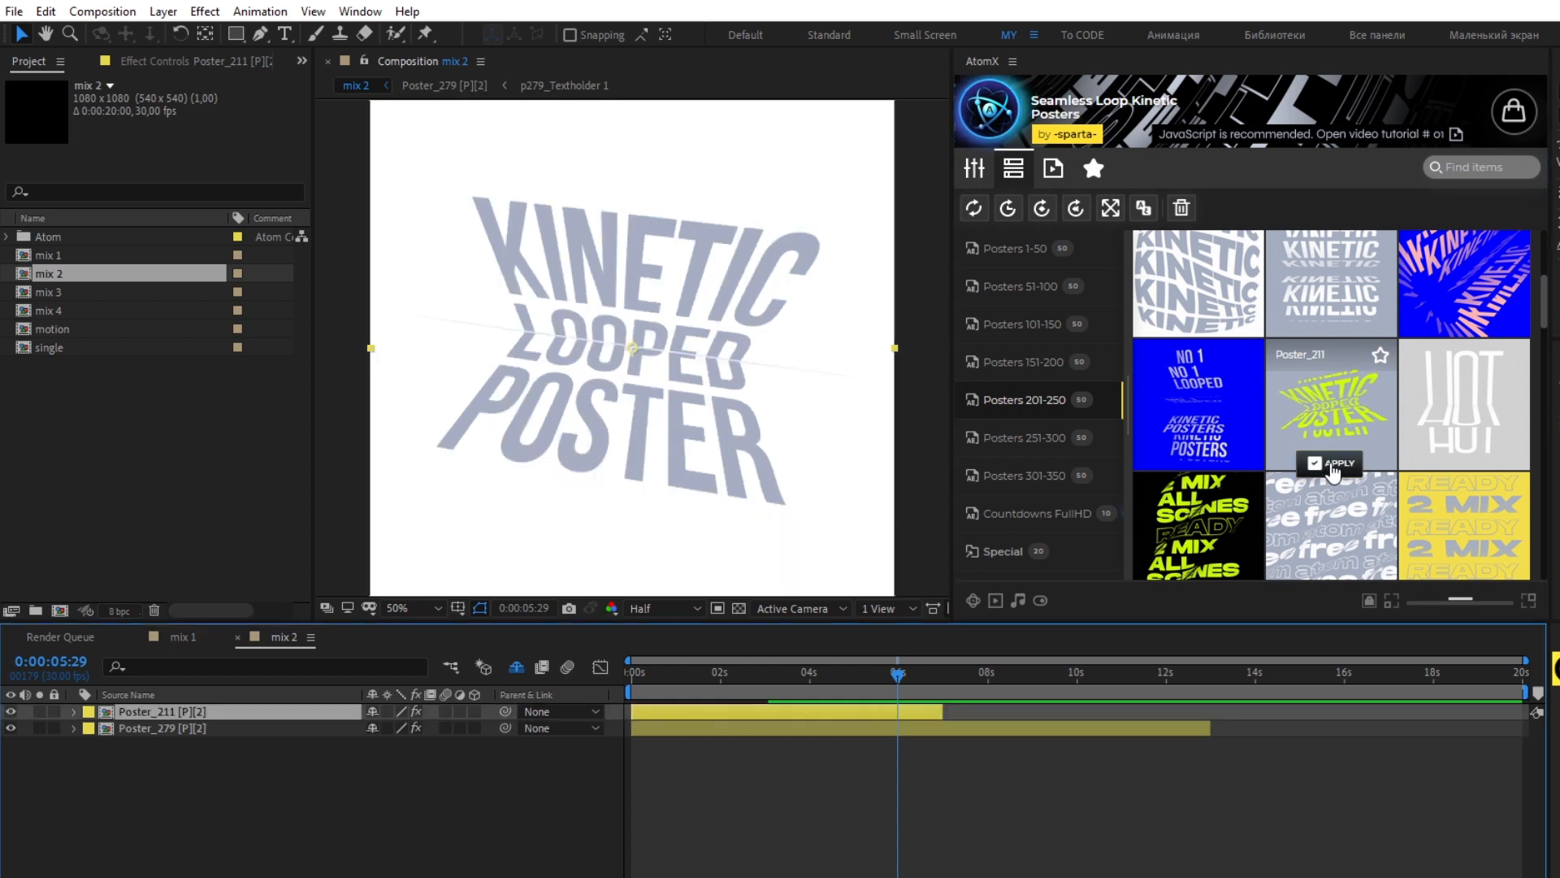
left_click(974, 168)
left_click(1158, 405)
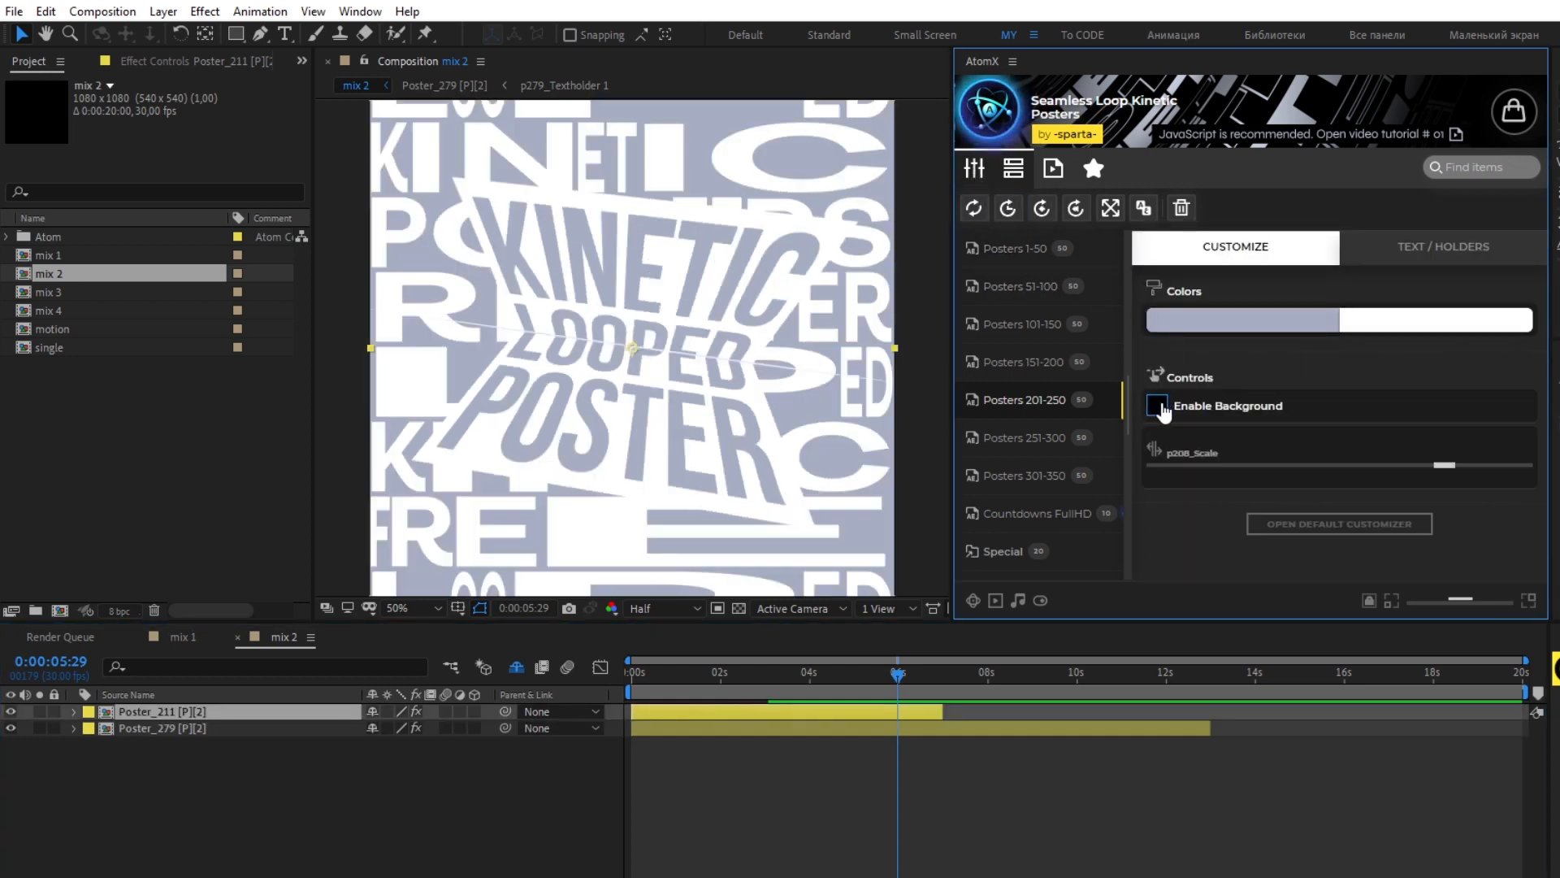
Reveal the Time Remap keyframes of both mix 2 poster layers and move the playhead to the loop end at 0:00:06:00
left_click_drag(273, 788, 133, 707)
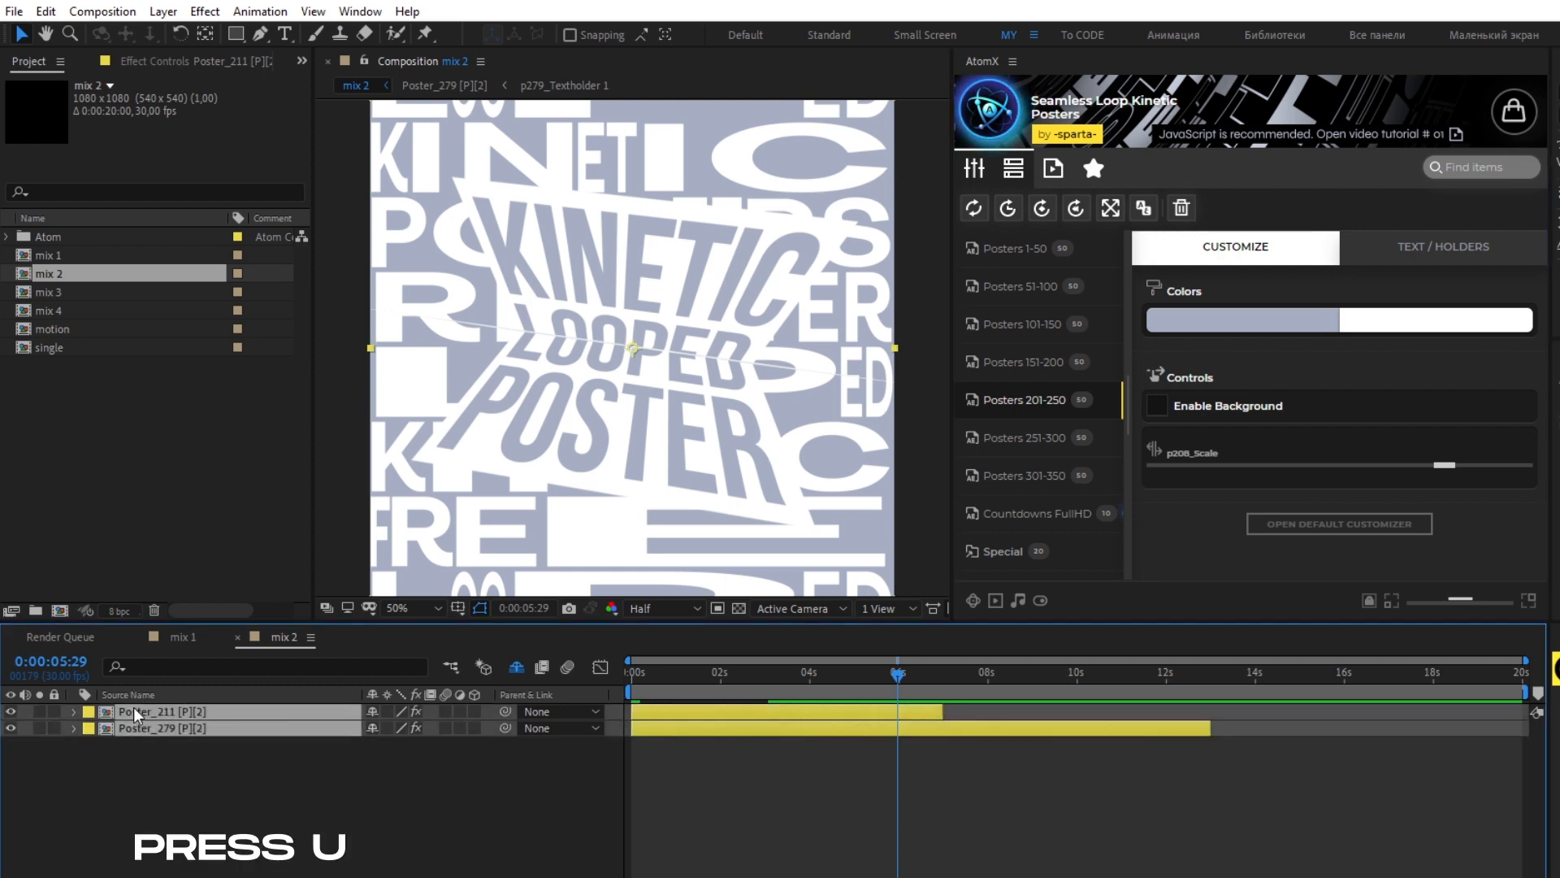
key("u")
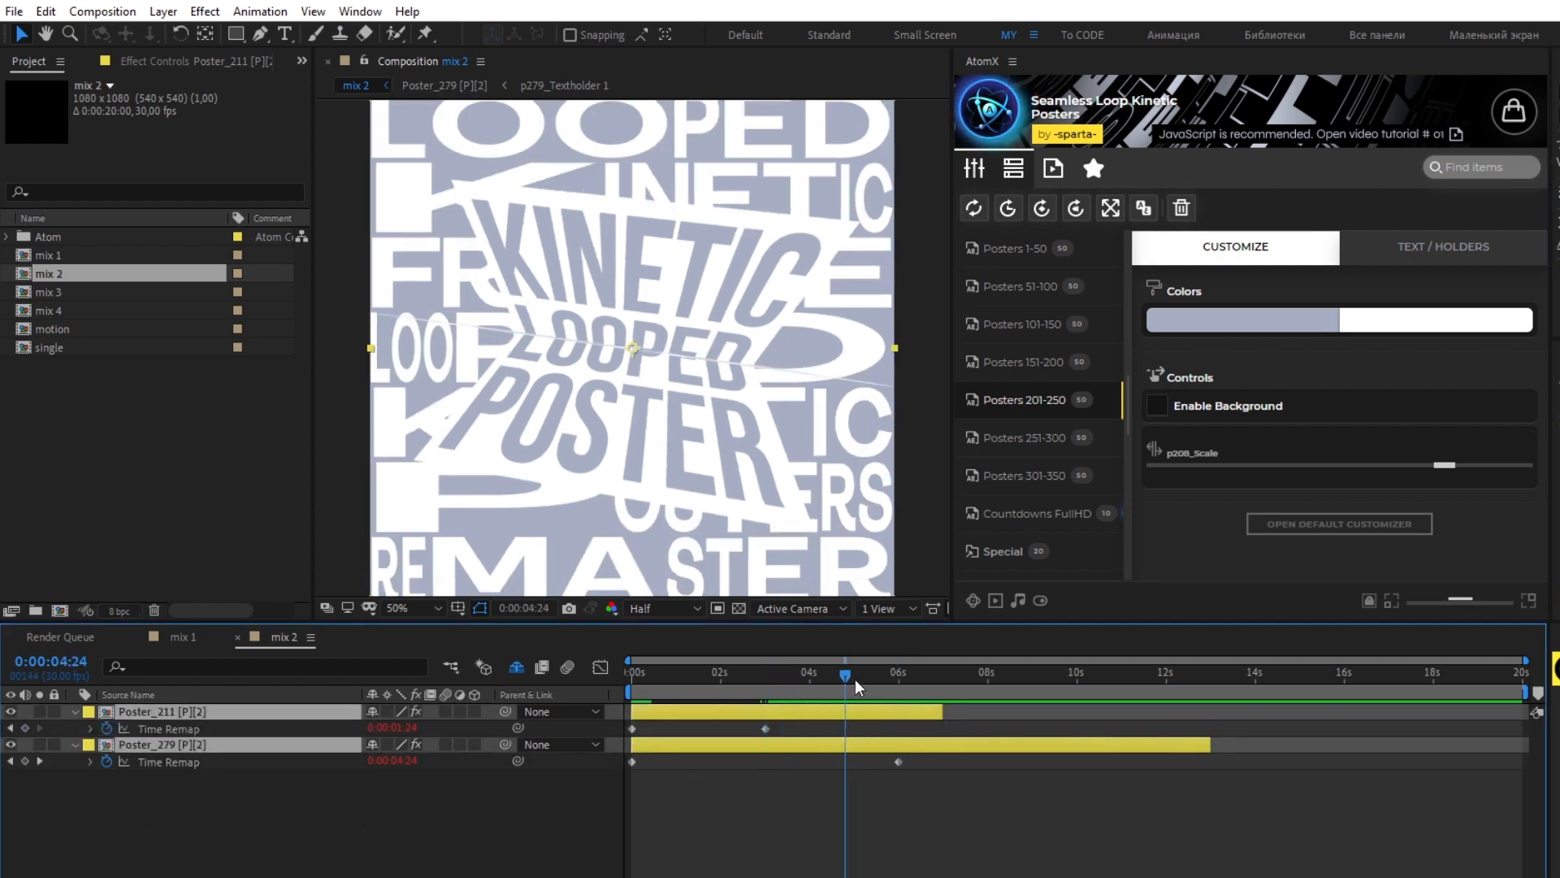
left_click_drag(855, 686, 898, 688)
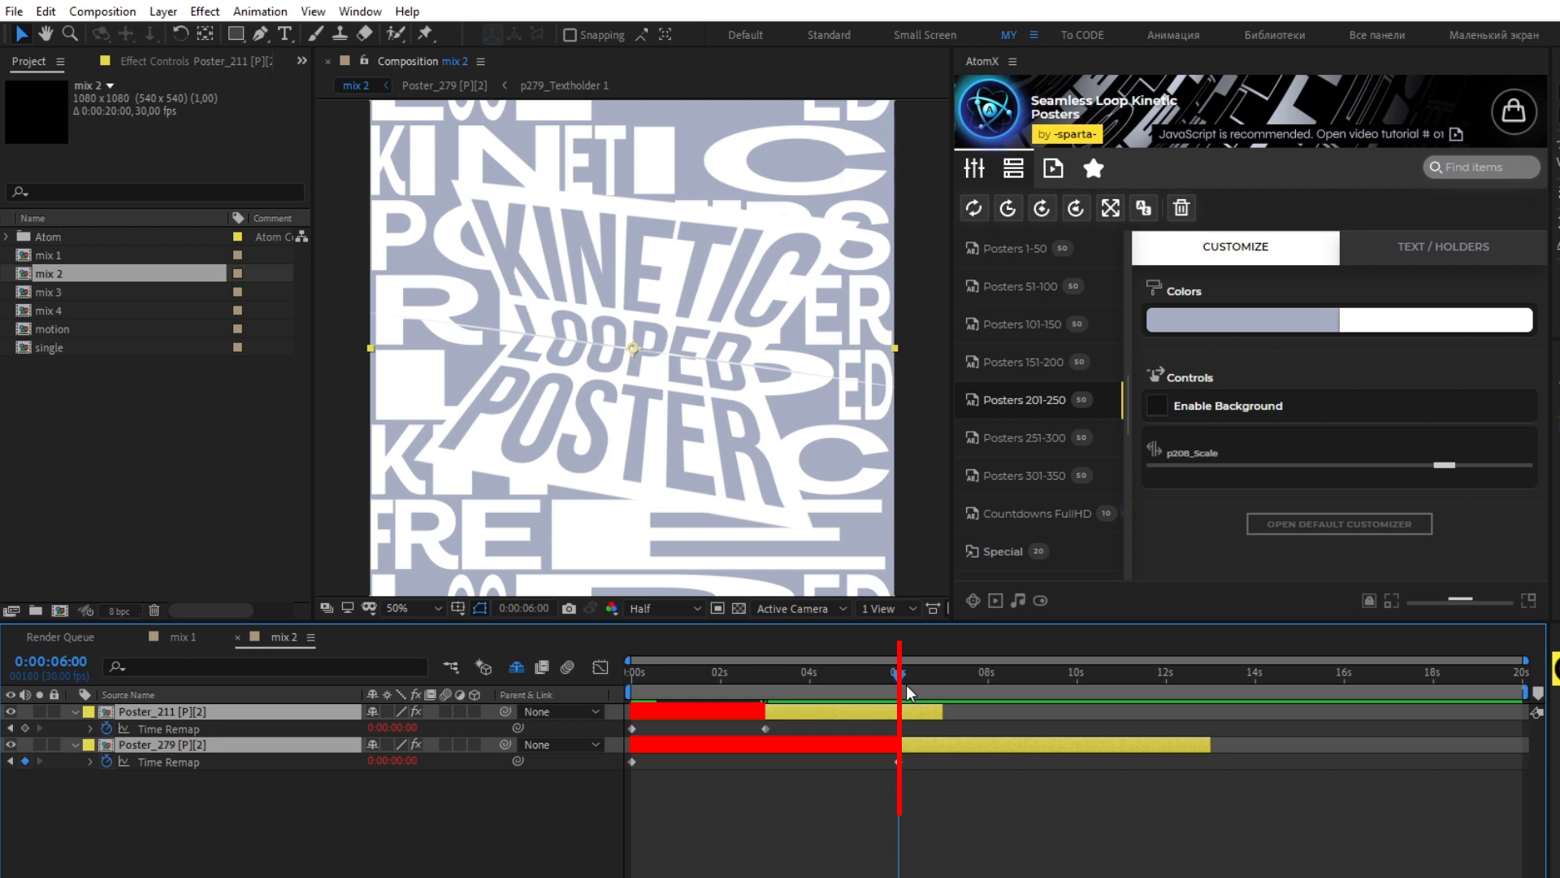
Set the mix 2 composition's duration to 0:00:06:00
right_click(915, 553)
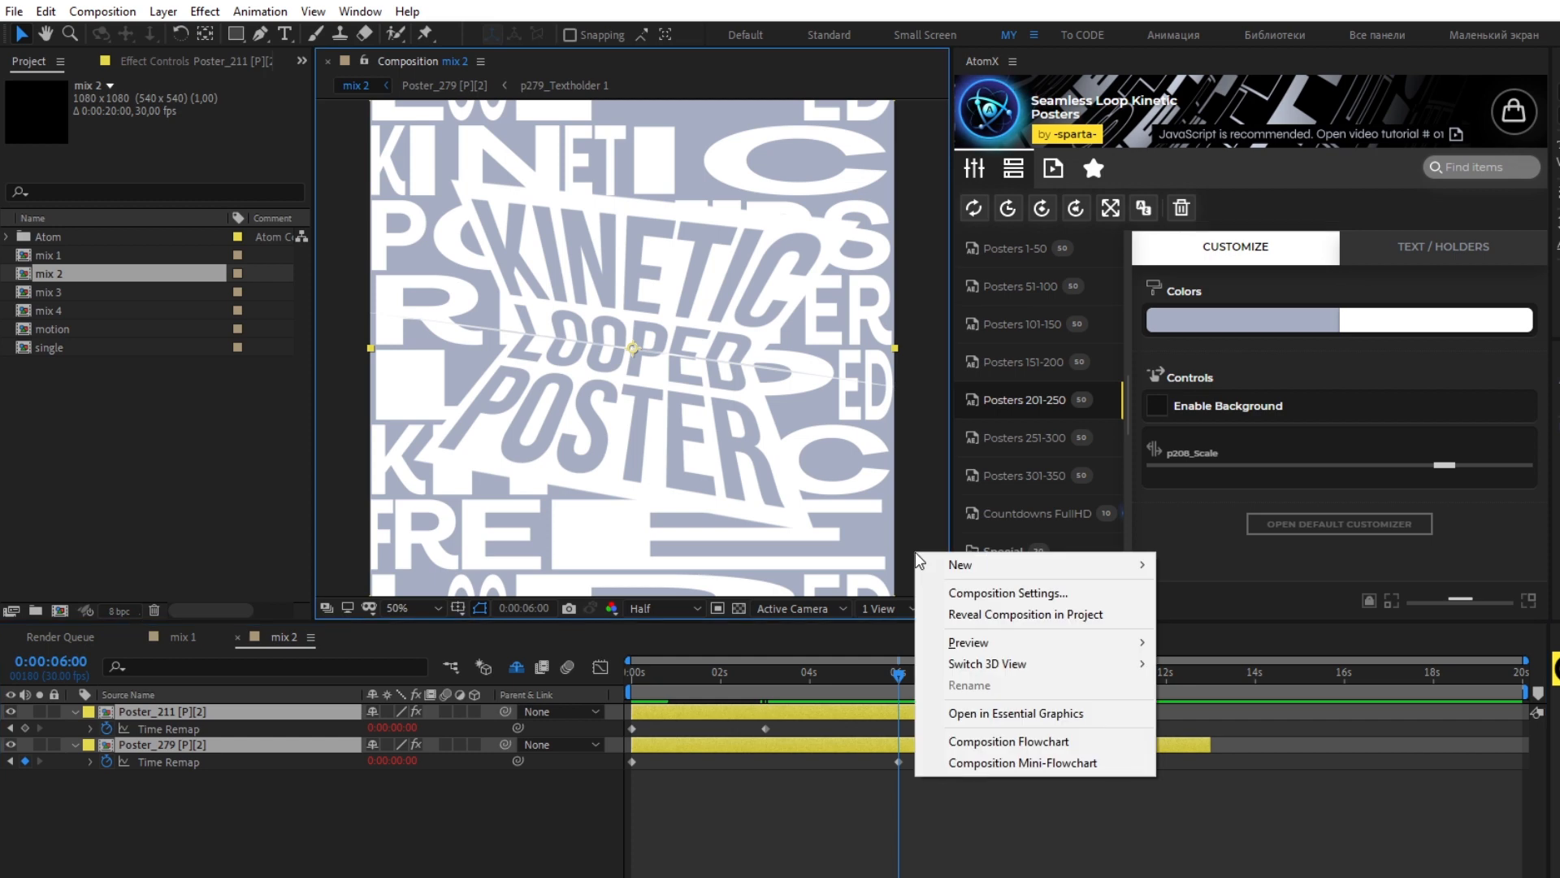
left_click(959, 593)
double_click(653, 439)
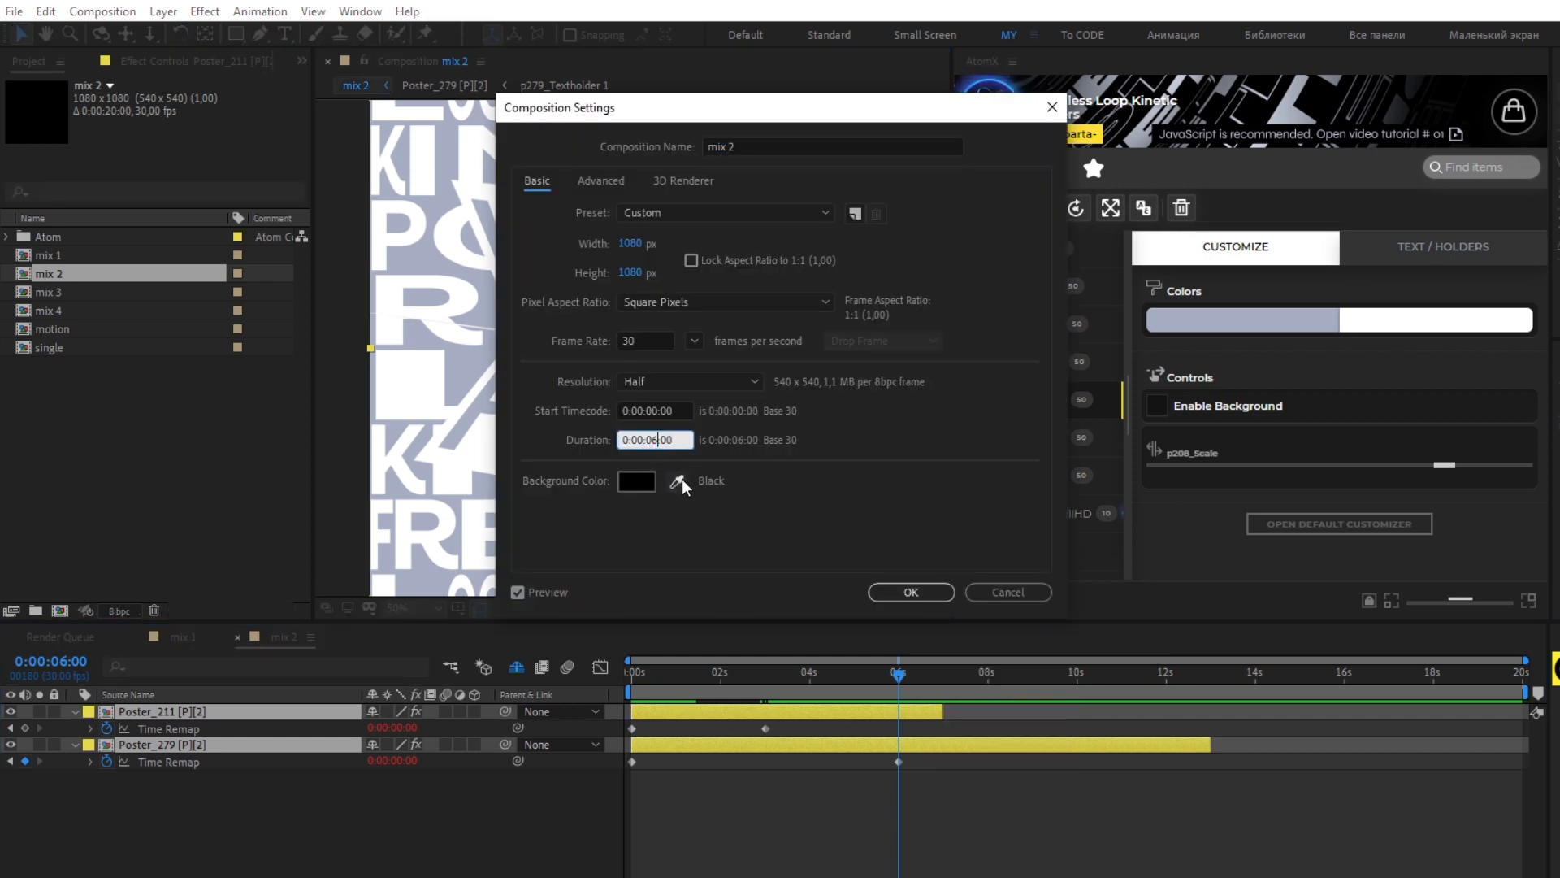
left_click(895, 594)
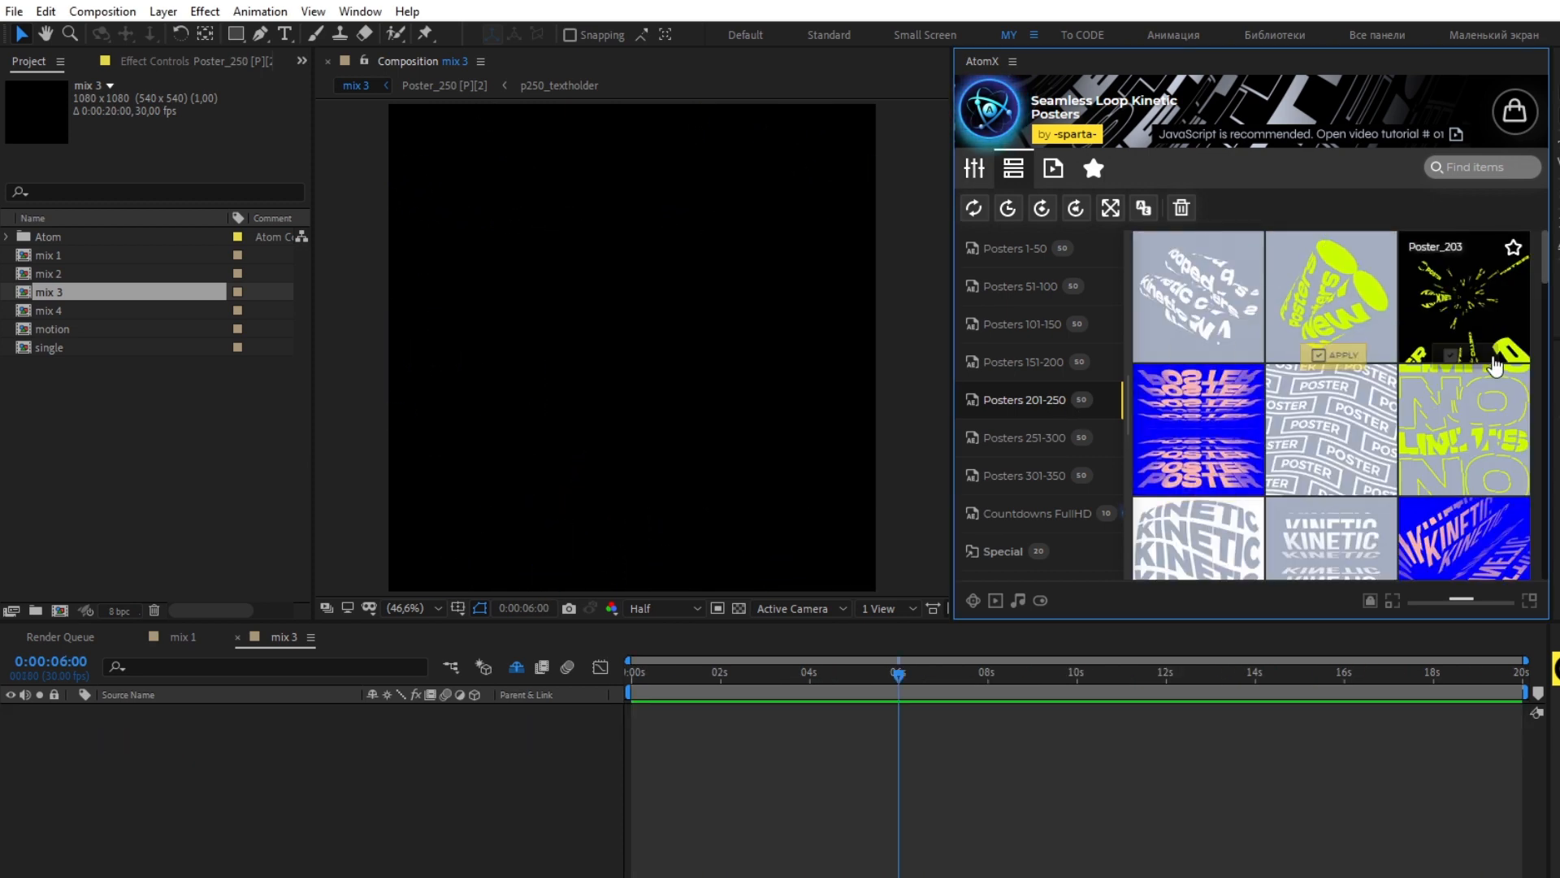
Add Poster_203 and Poster_250 from Posters 201-250 to the mix 3 composition and disable Poster_250's background
left_click(1483, 358)
left_click_drag(1543, 272, 1556, 581)
left_click(1353, 568)
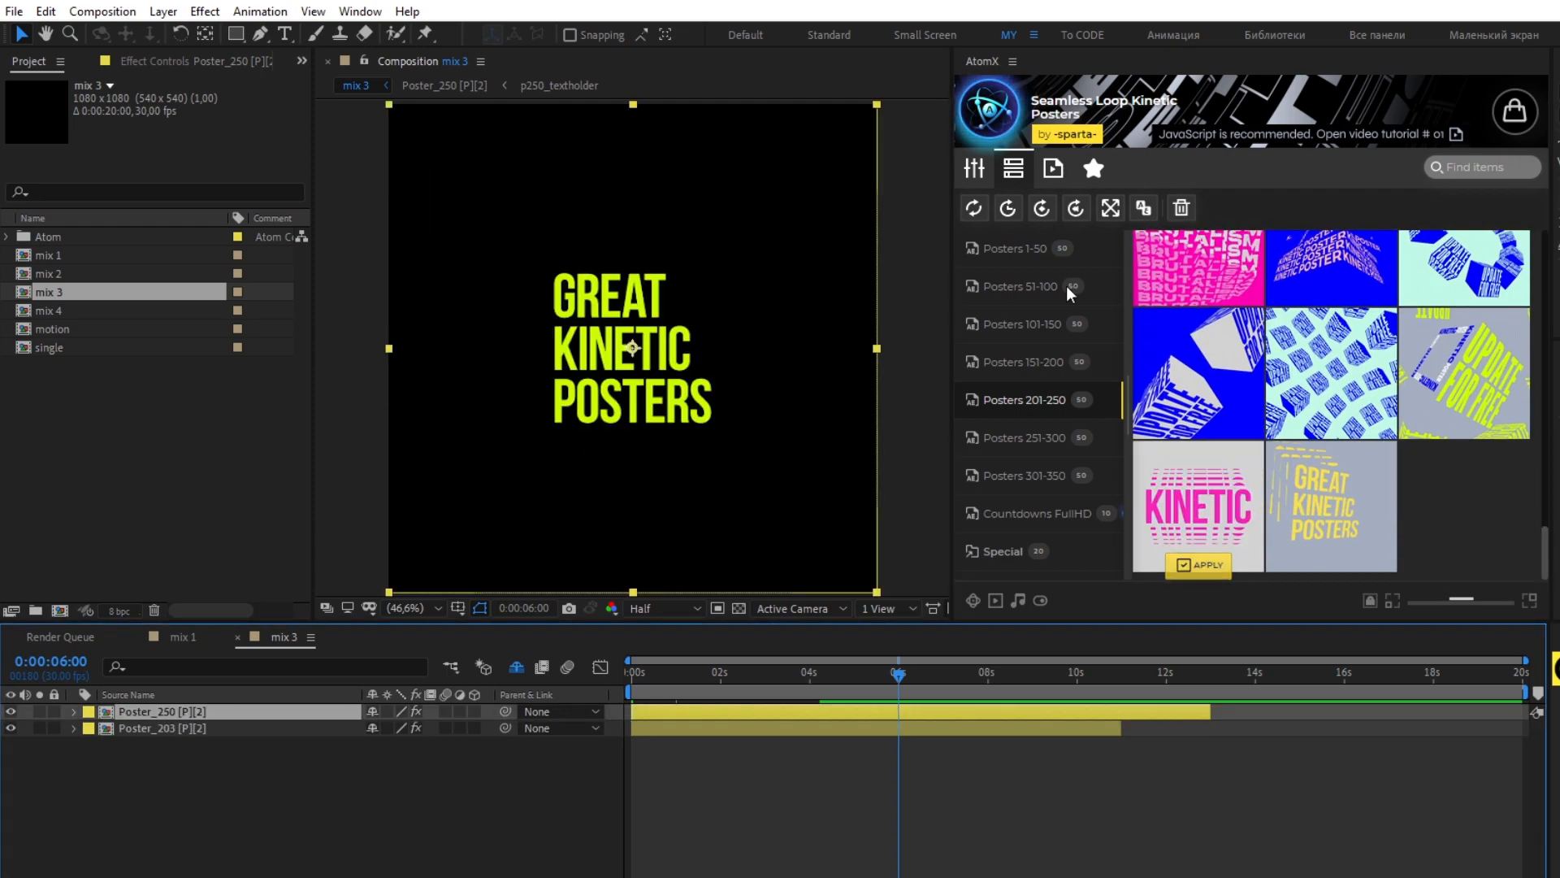
left_click(974, 169)
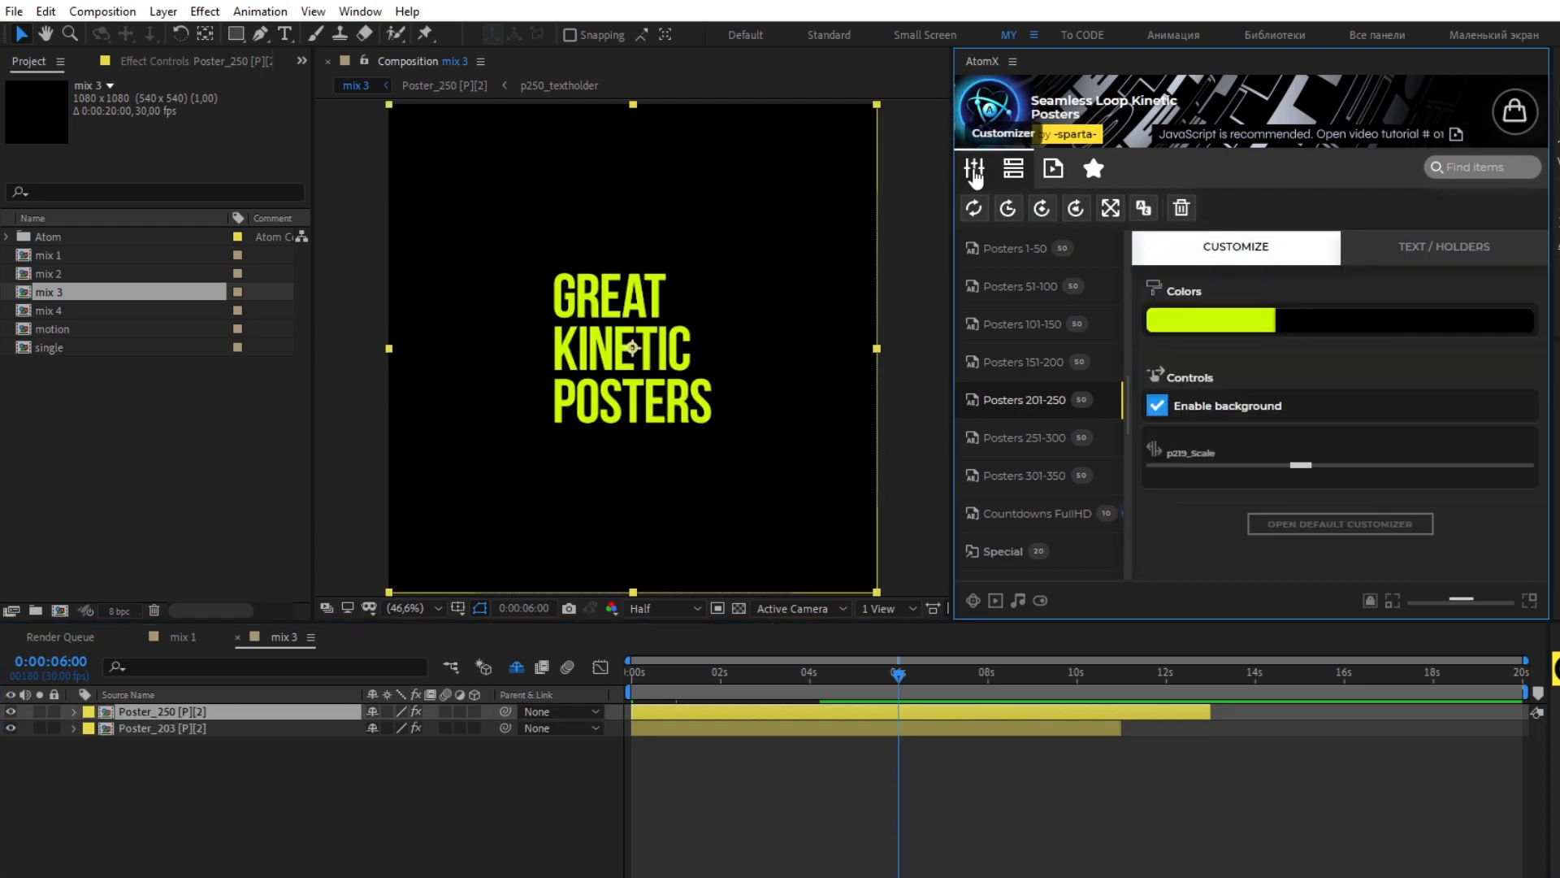
left_click(1157, 410)
Reveal the Time Remap keyframes of both mix 3 layers and set the composition's duration to 0:00:06:00
left_click_drag(345, 795, 262, 707)
key("u")
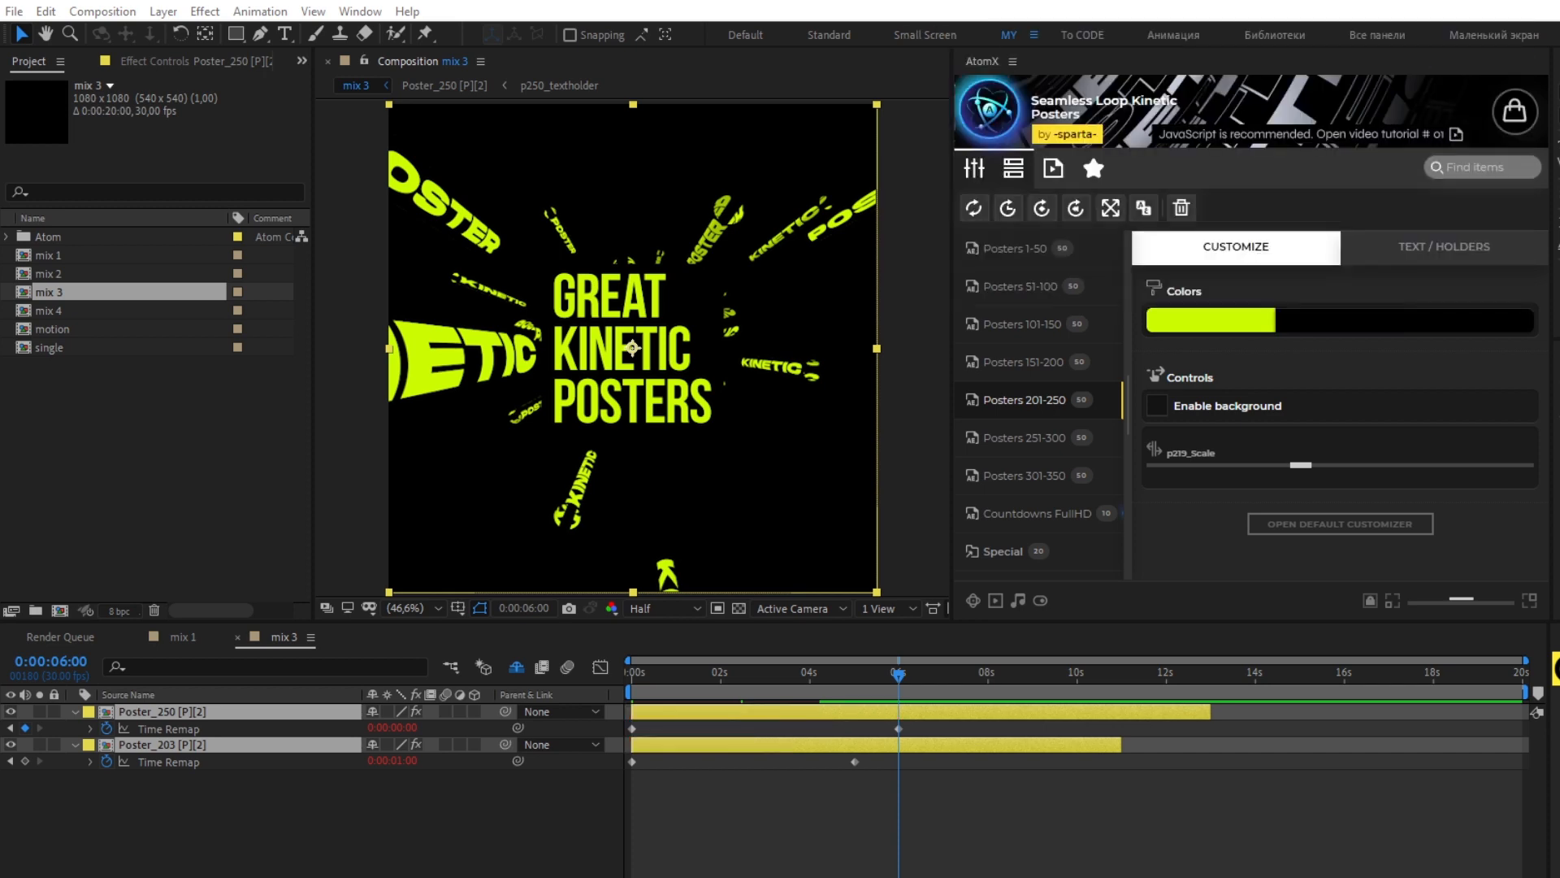
right_click(896, 469)
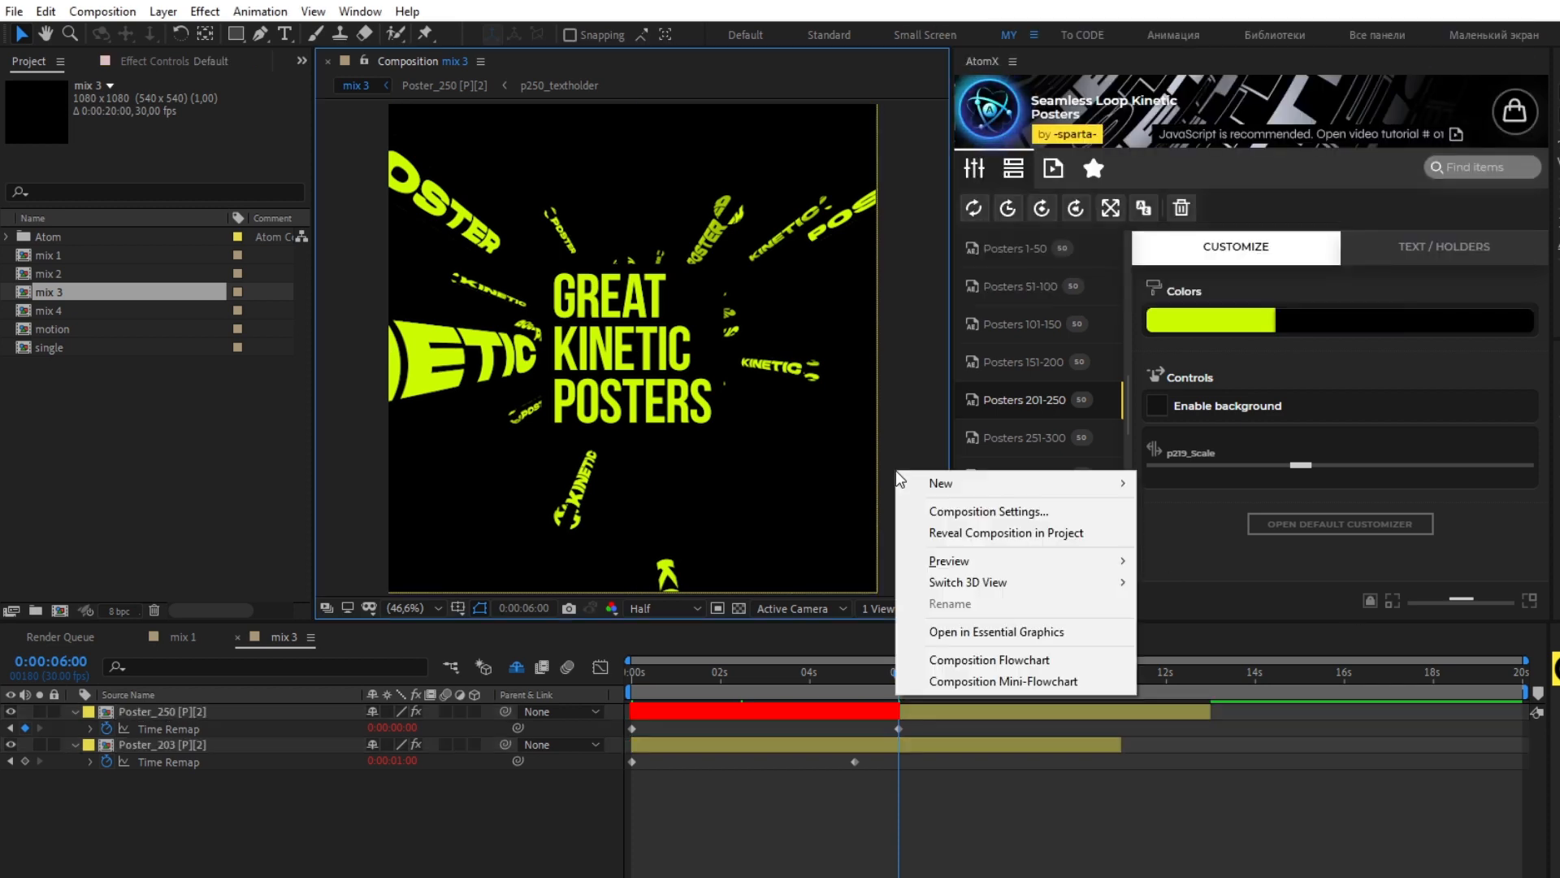
left_click(924, 505)
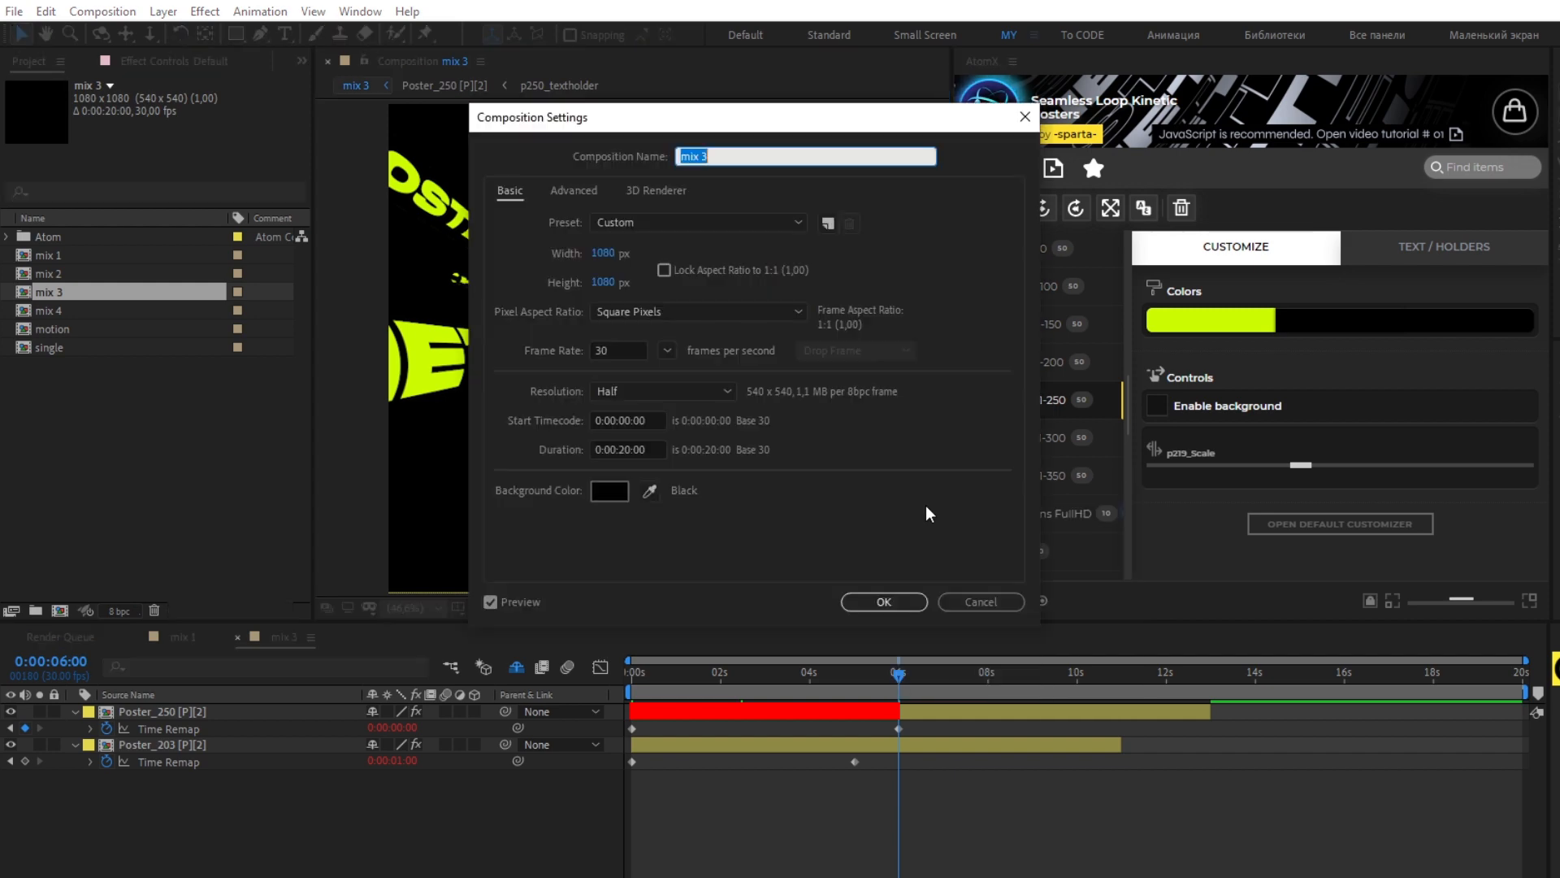
double_click(624, 448)
type("06")
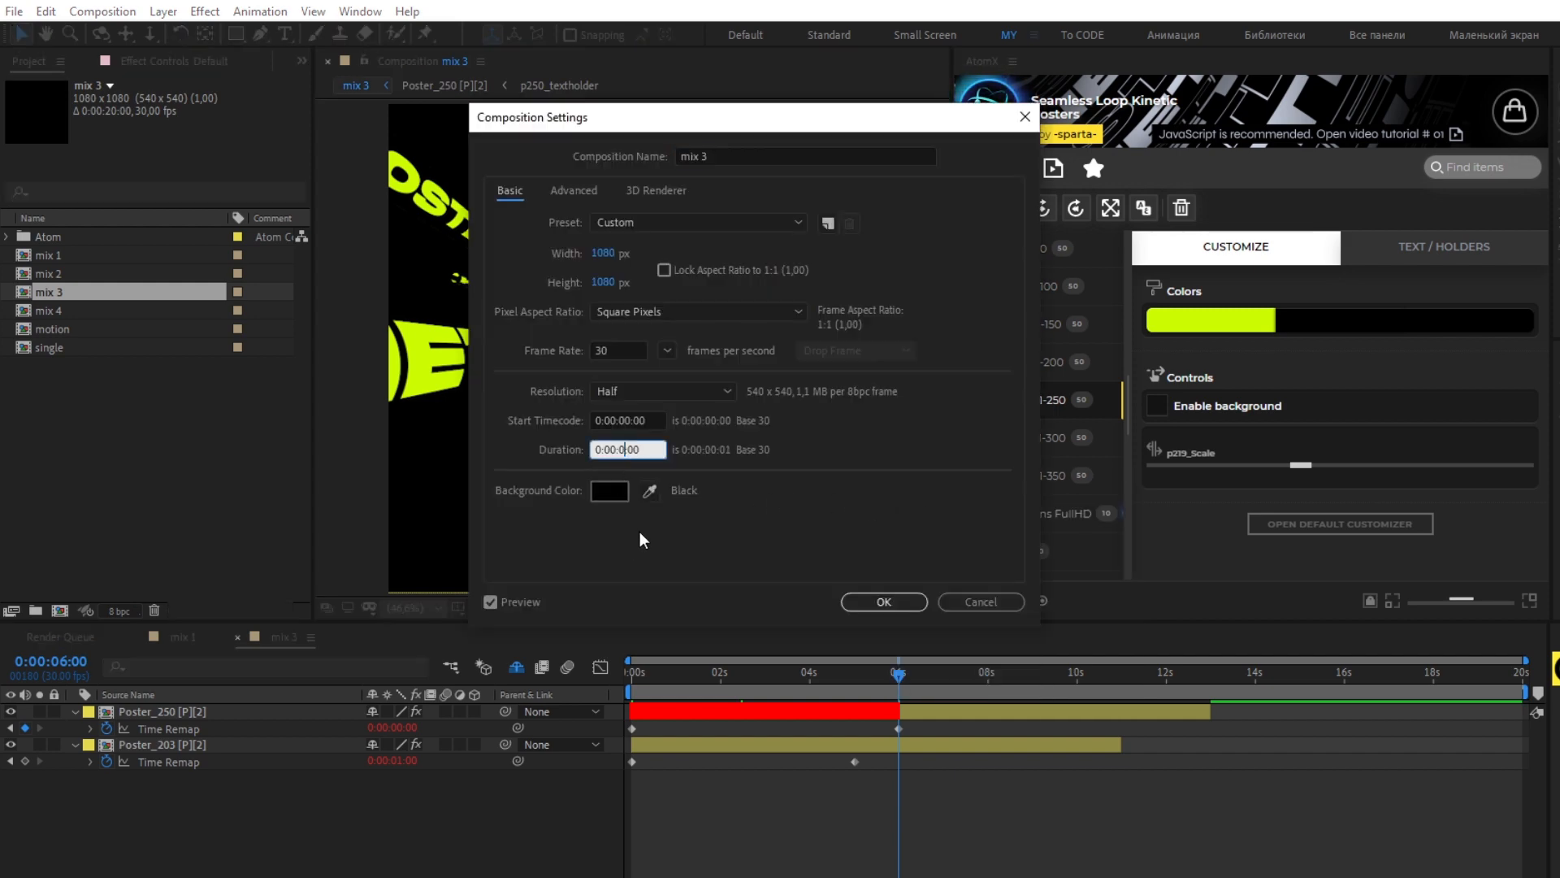
left_click(883, 602)
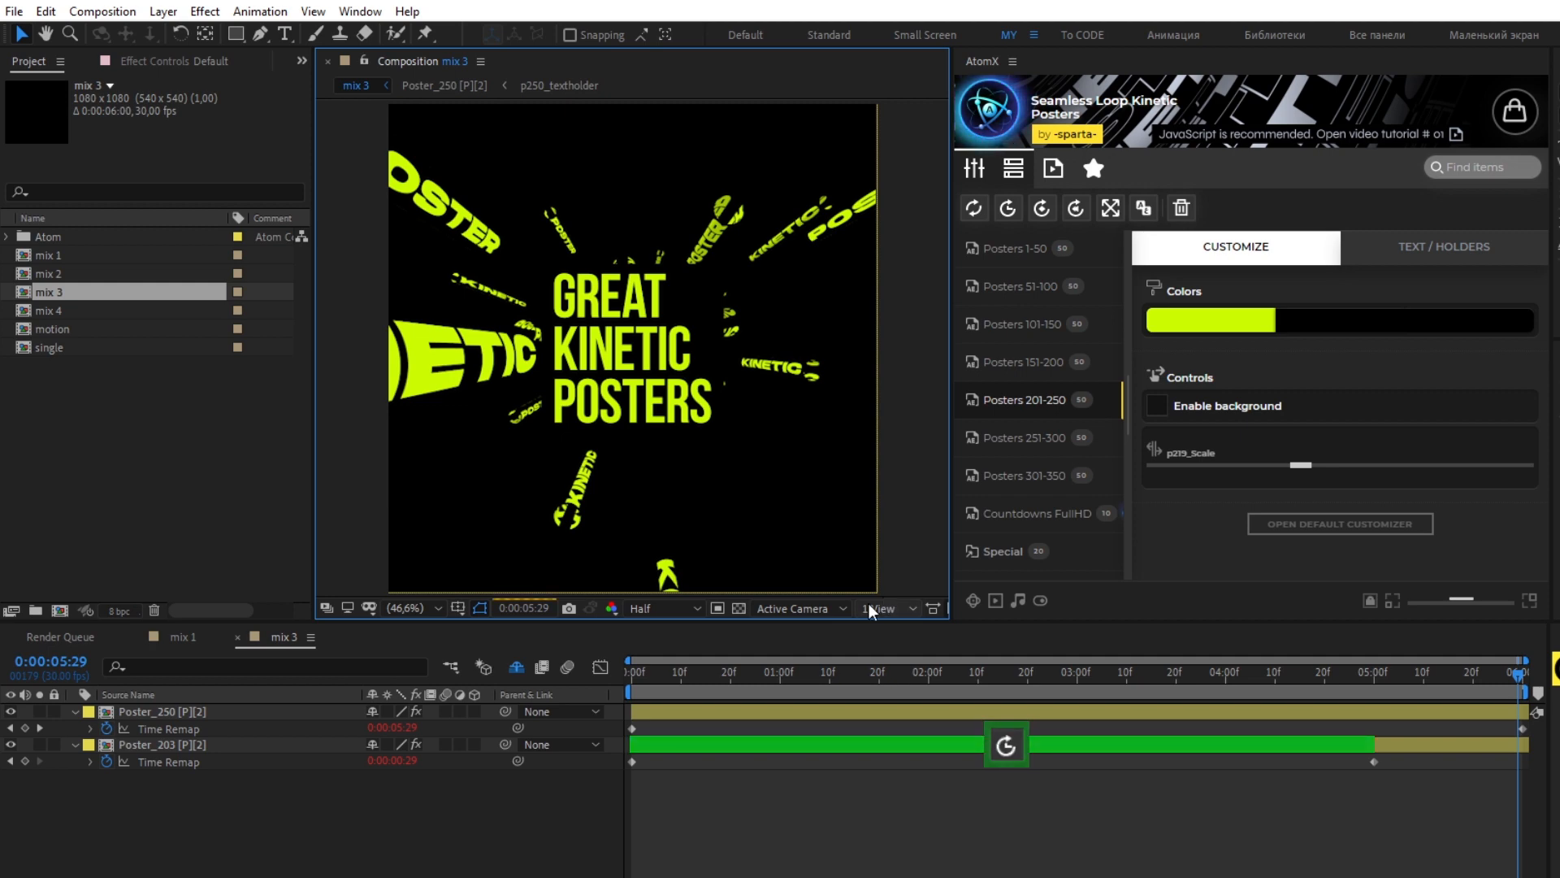
Apply AtomX Time Stretch to the Poster_203 layer and shorten its loop to end at about 0:00:03:00
left_click(723, 743)
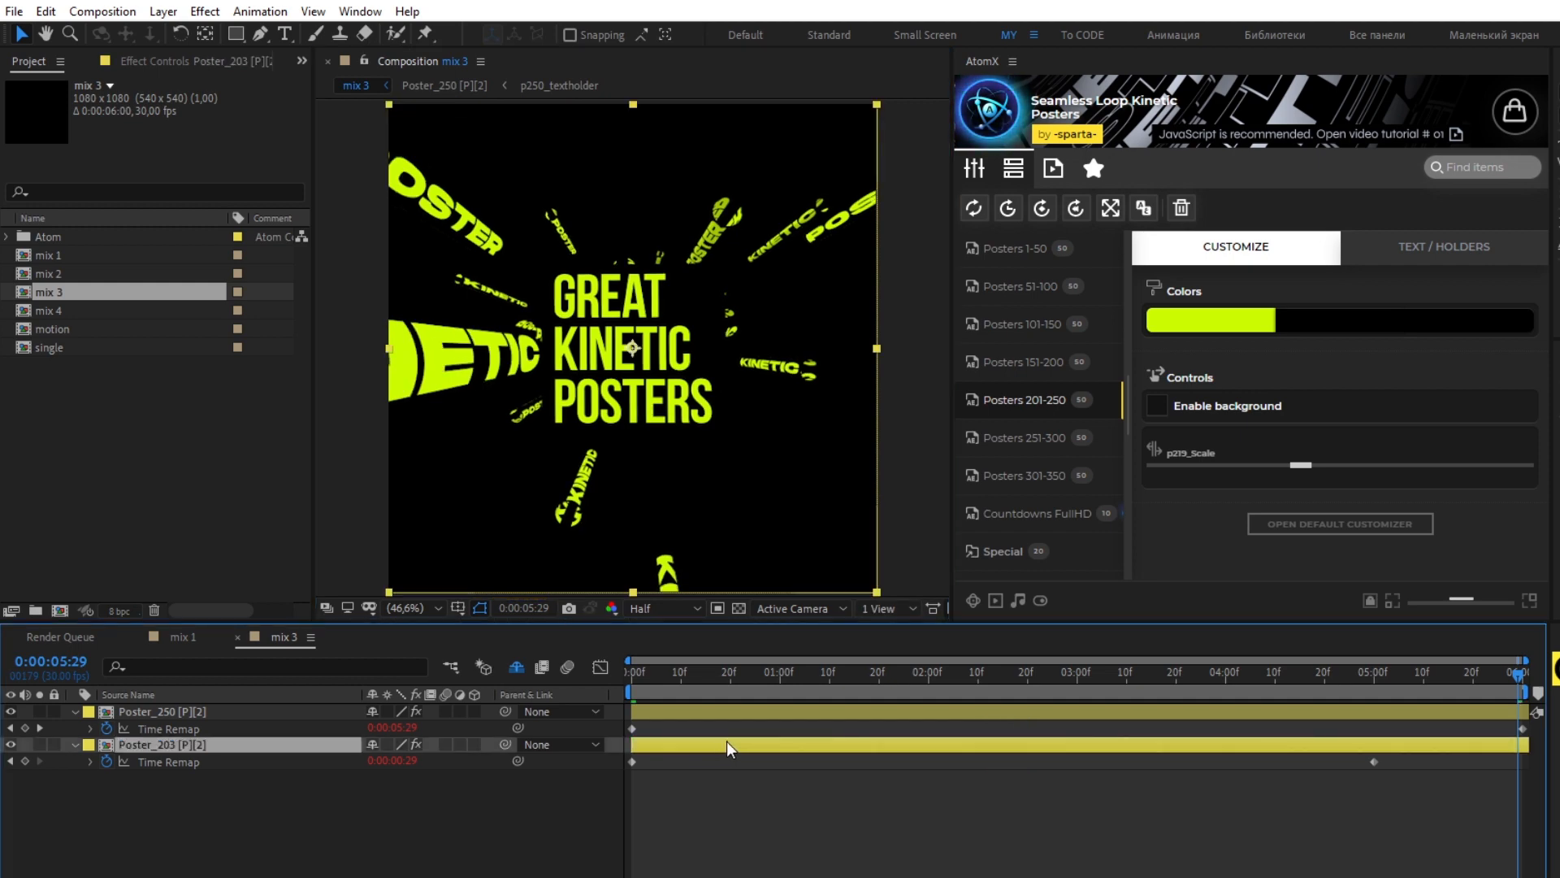
left_click(1013, 168)
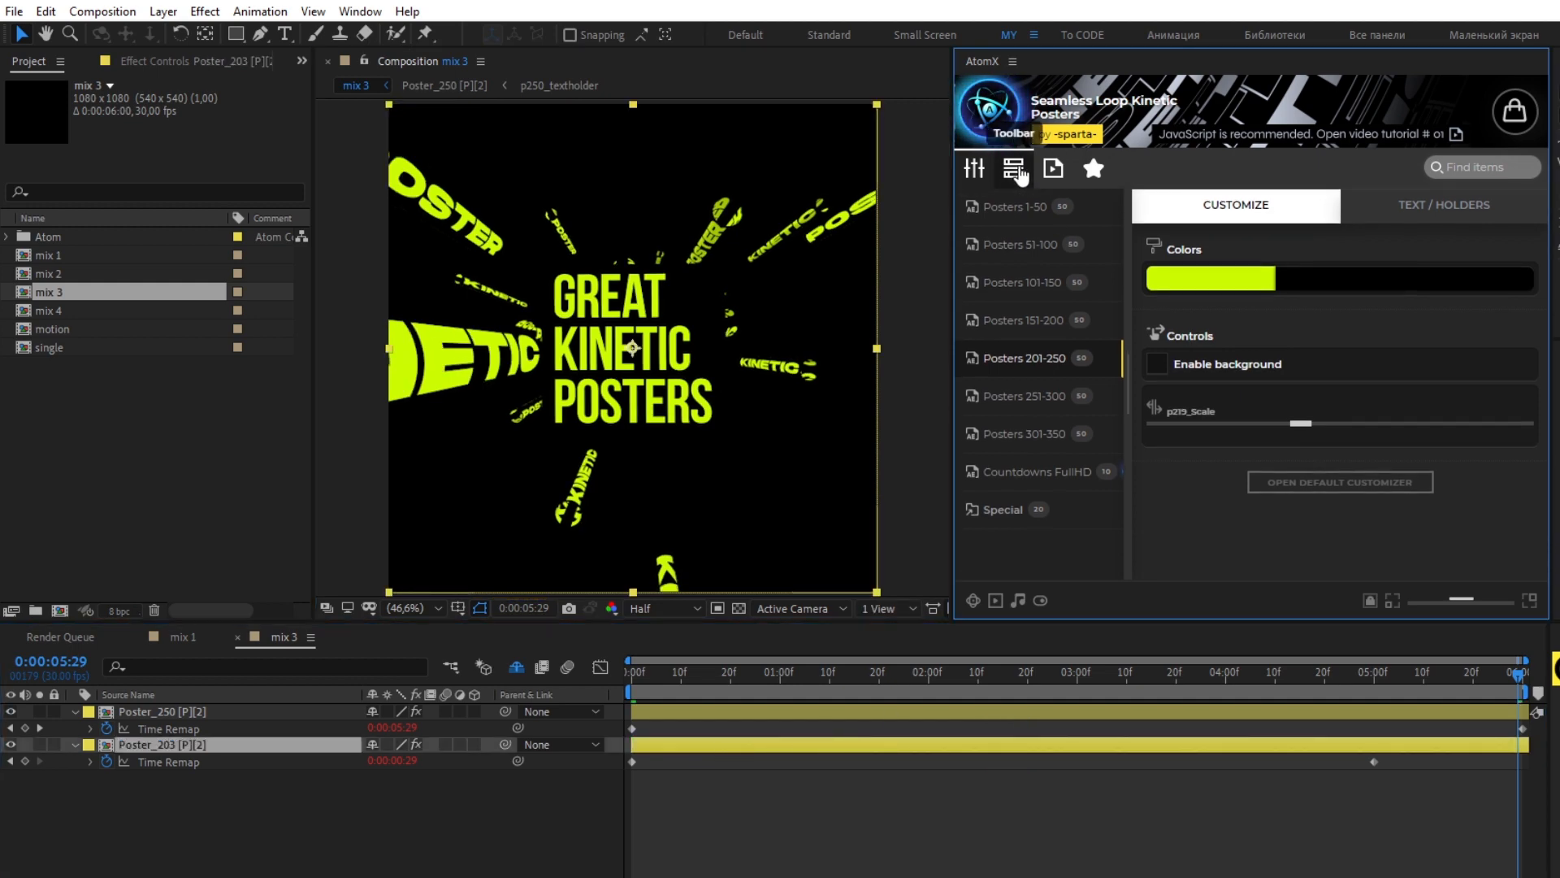
left_click(1014, 172)
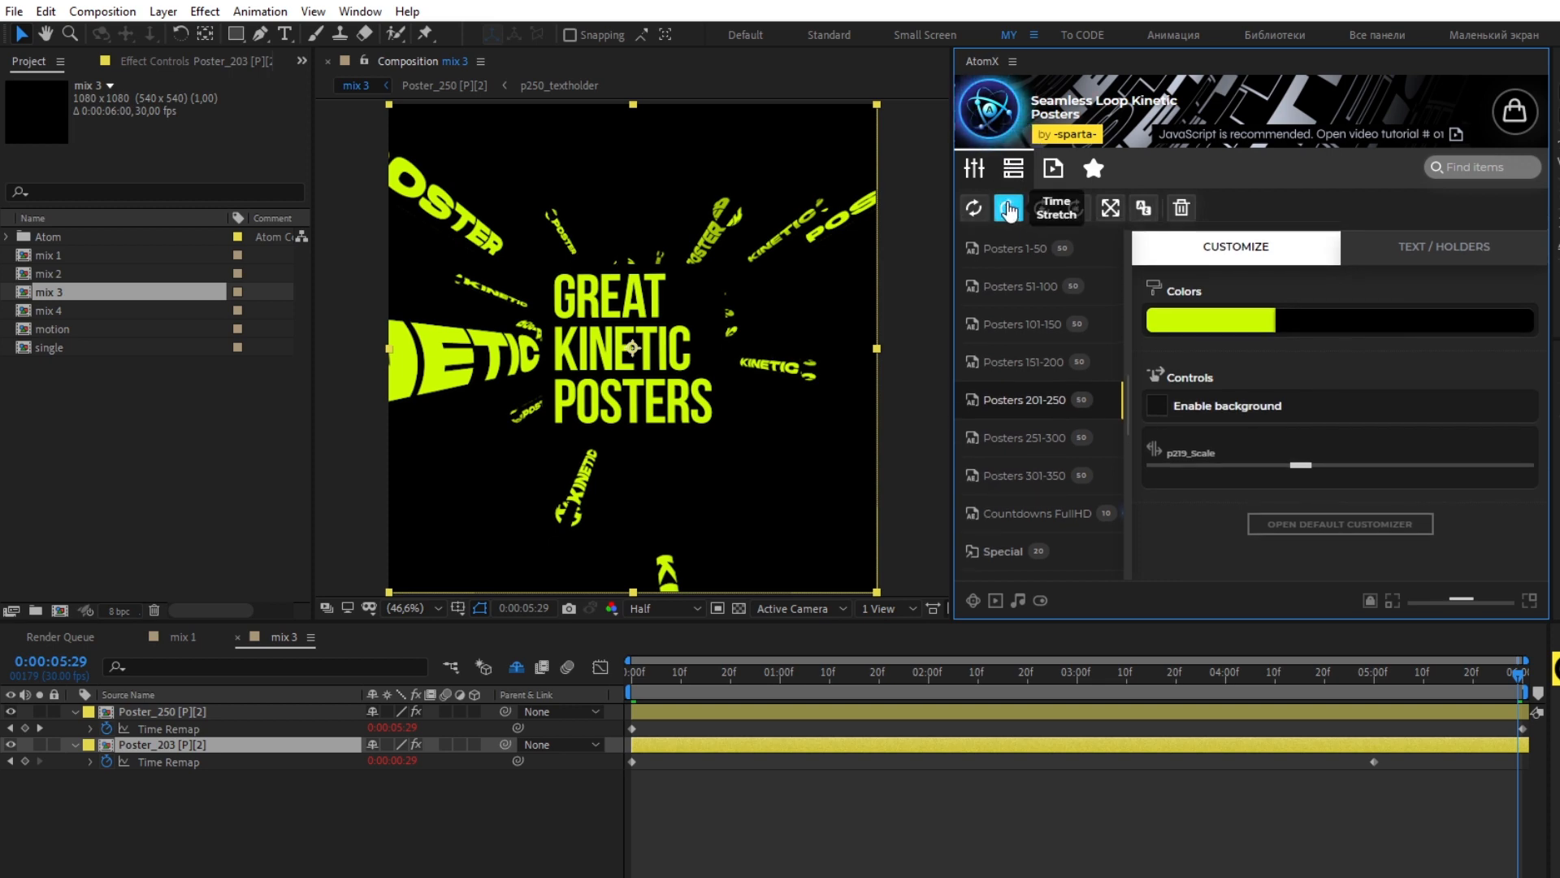
left_click(1009, 210)
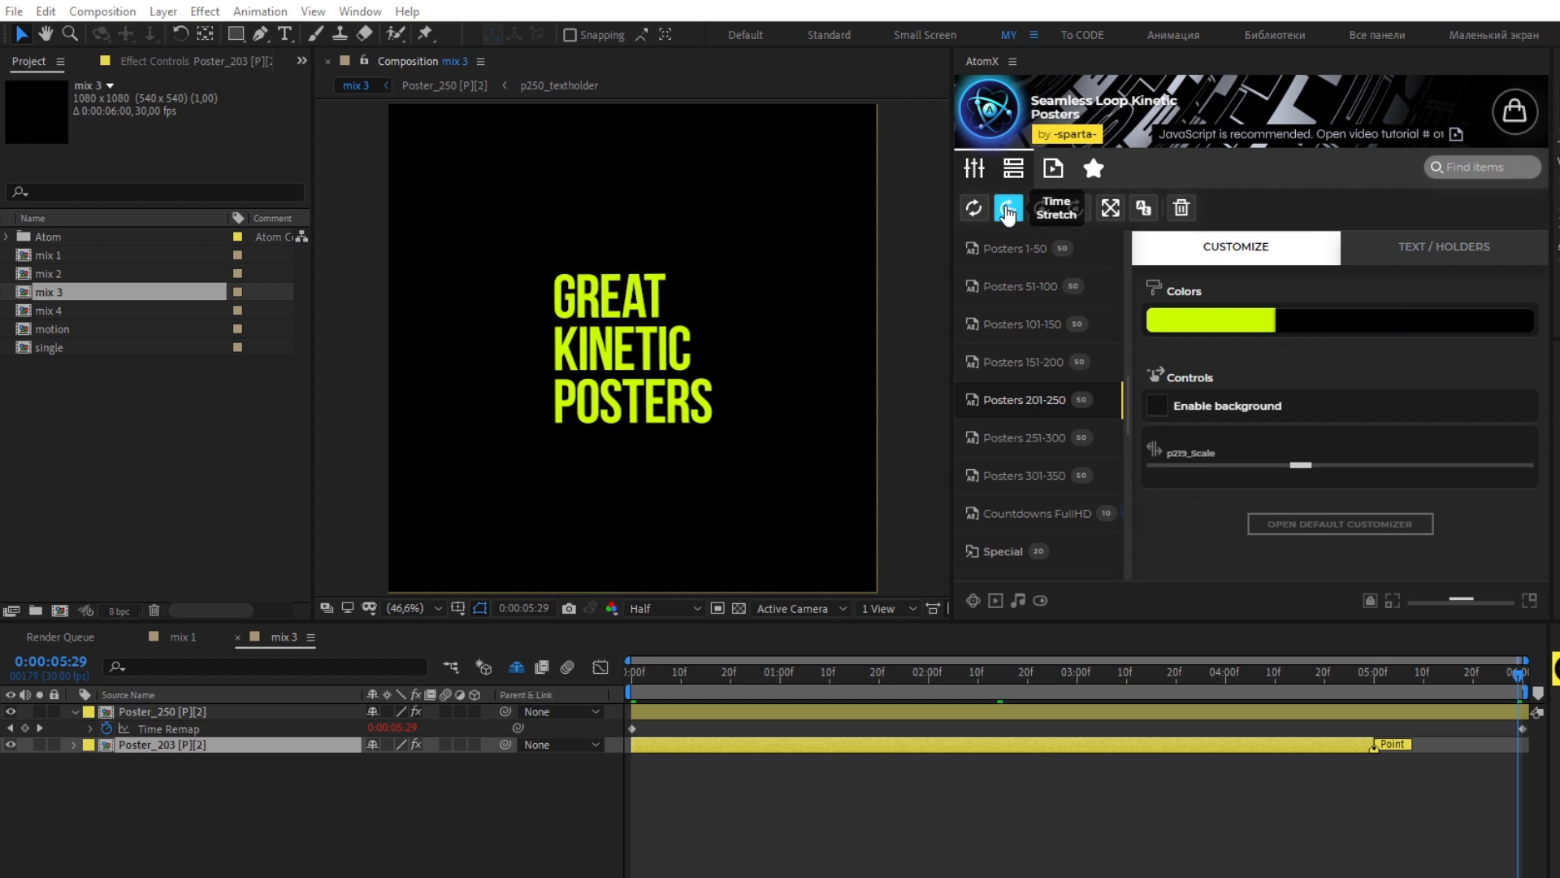
left_click_drag(1373, 752, 1071, 747)
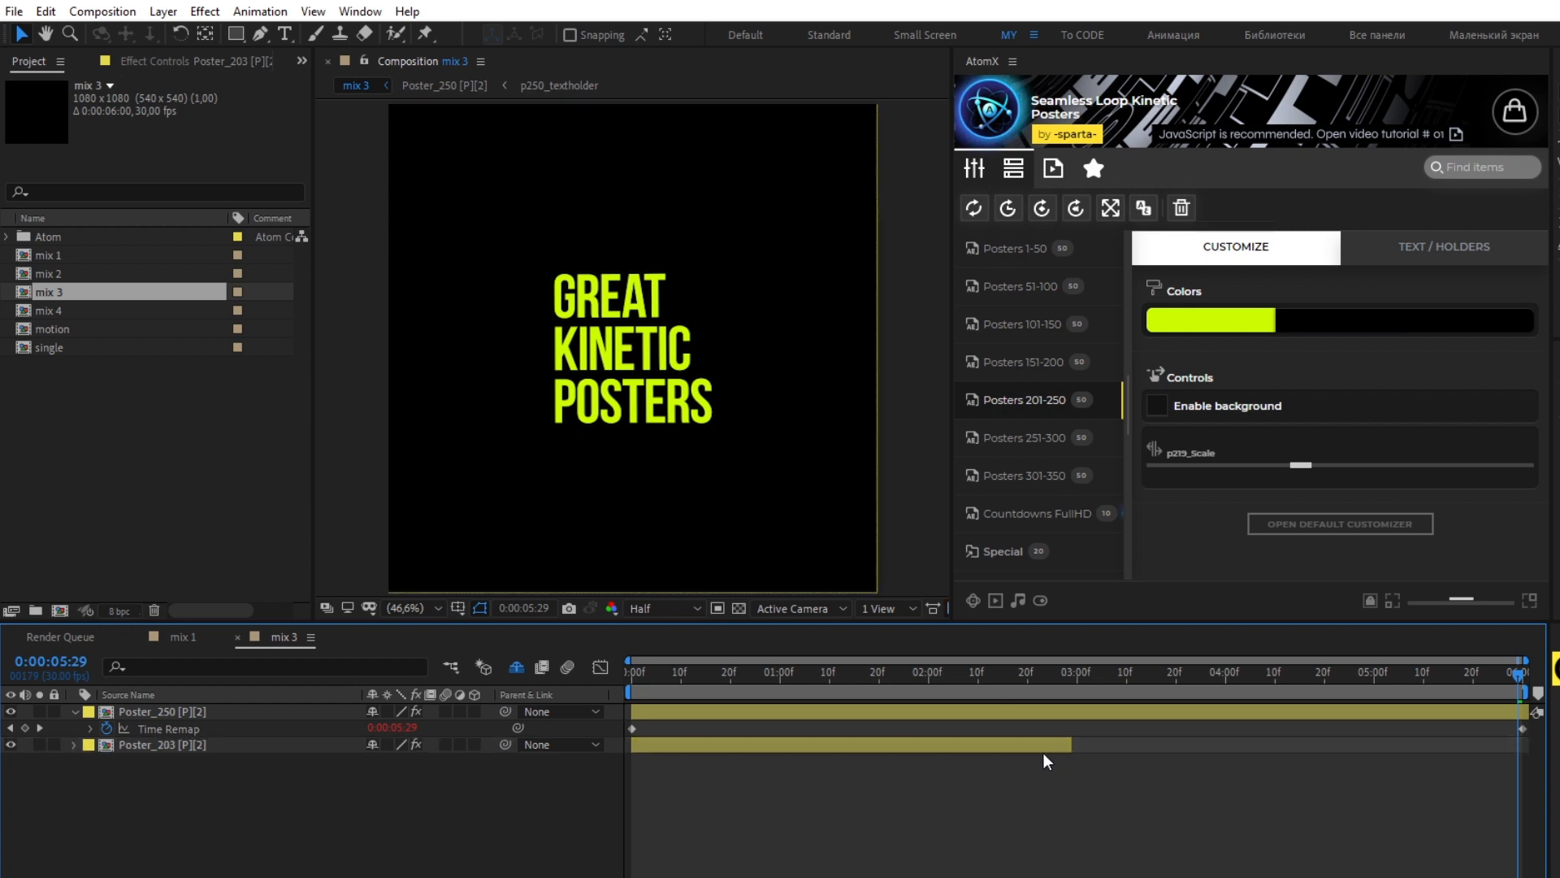
Extend the out points of both mix 3 layers to the playhead at 0:00:05:29 and preview the loop
mouse_move(1052, 673)
left_mouse_down()
mouse_move(705, 668)
mouse_move(1517, 668)
left_mouse_up()
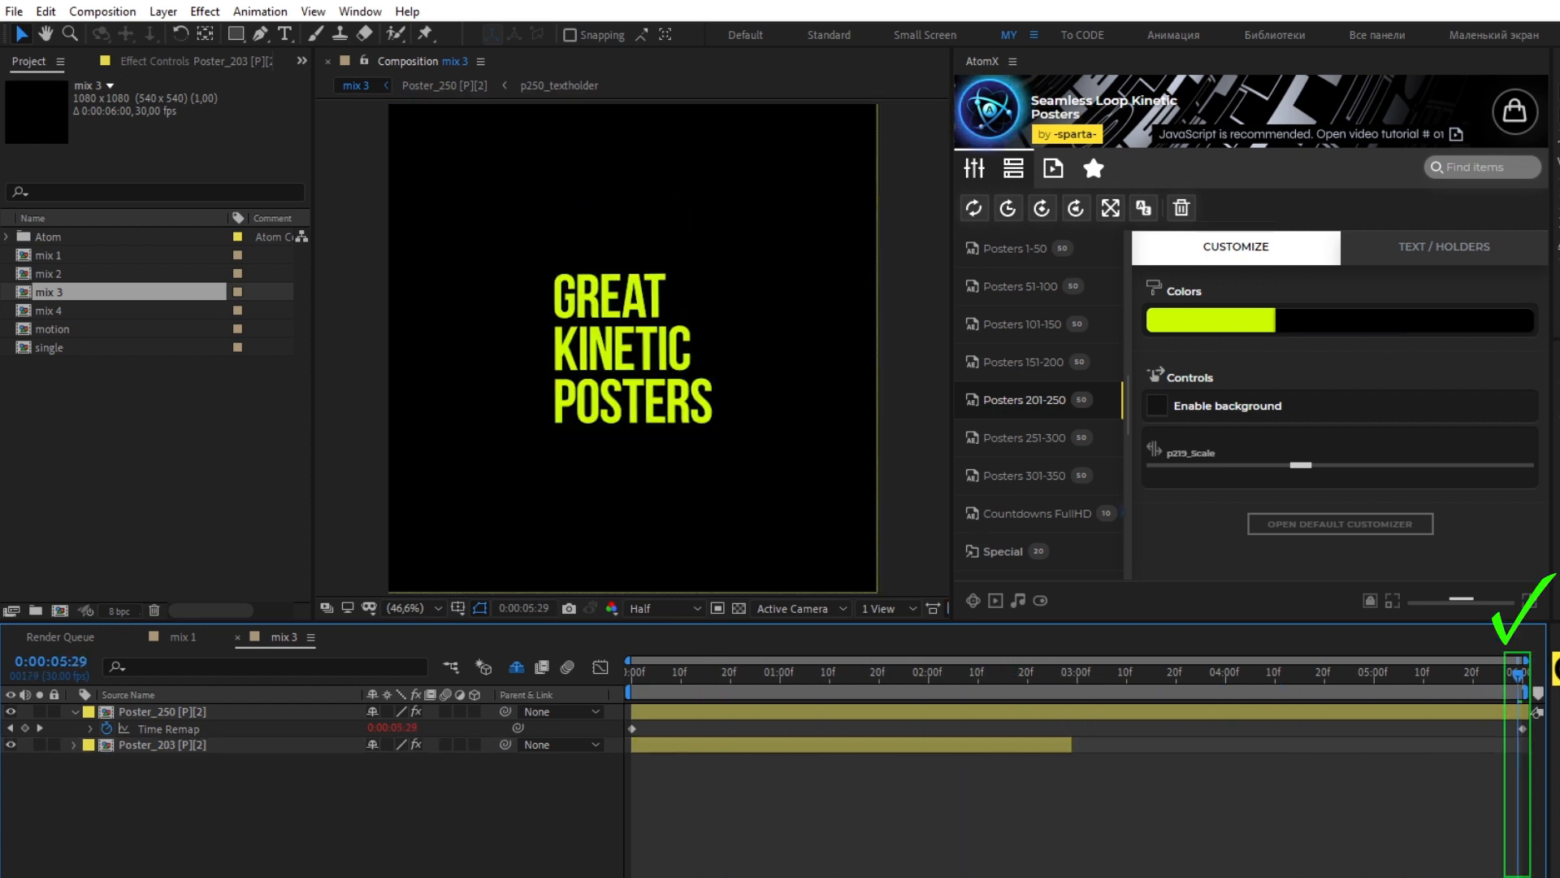
left_click_drag(375, 806, 206, 697)
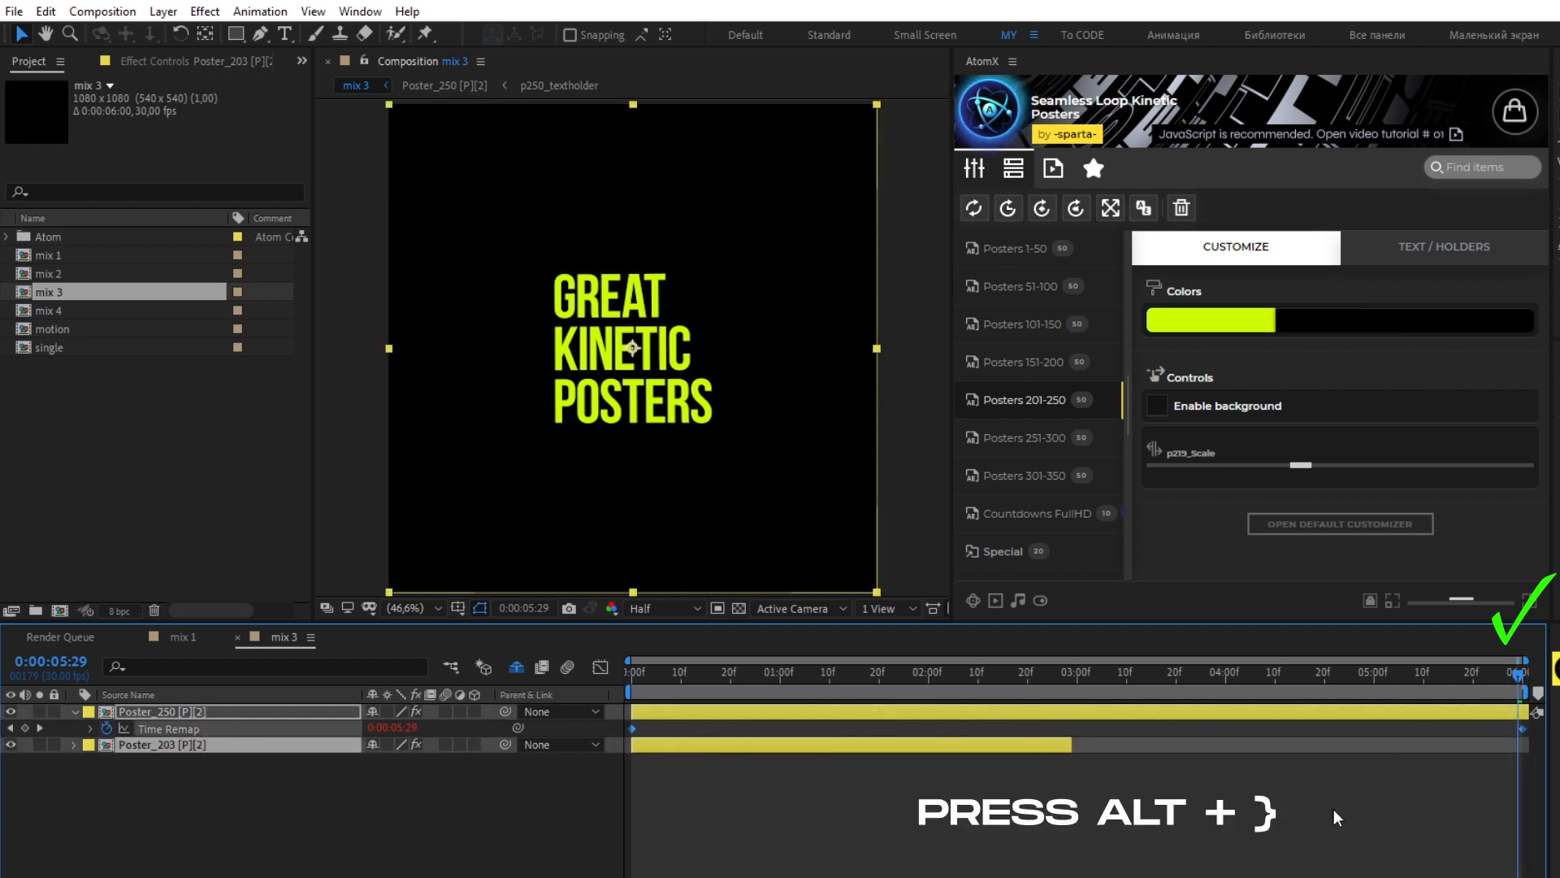
key("alt+bracketright")
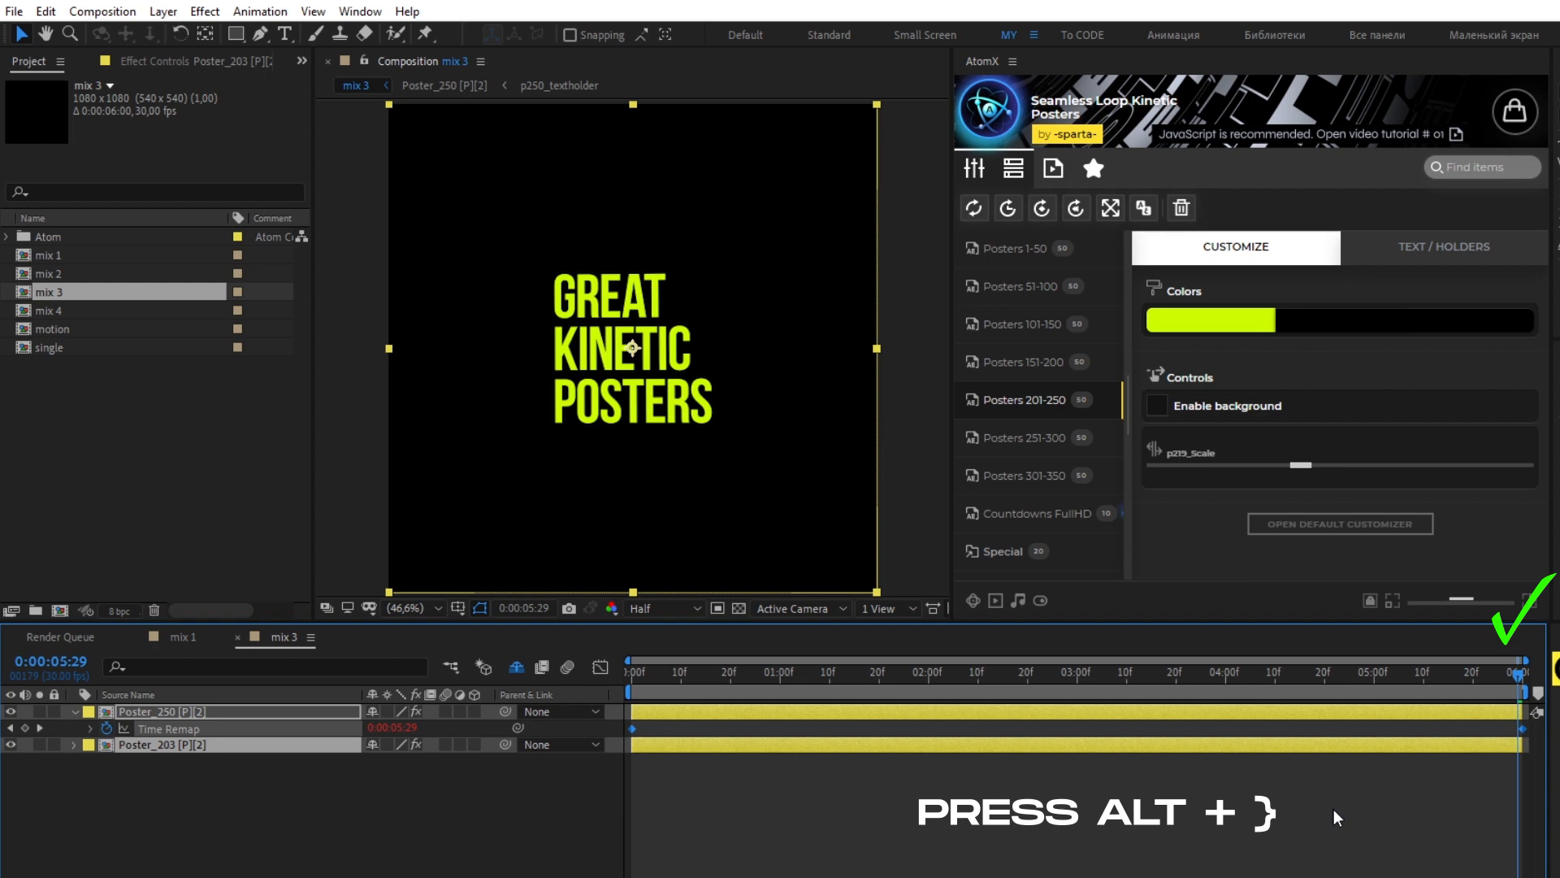
key("space")
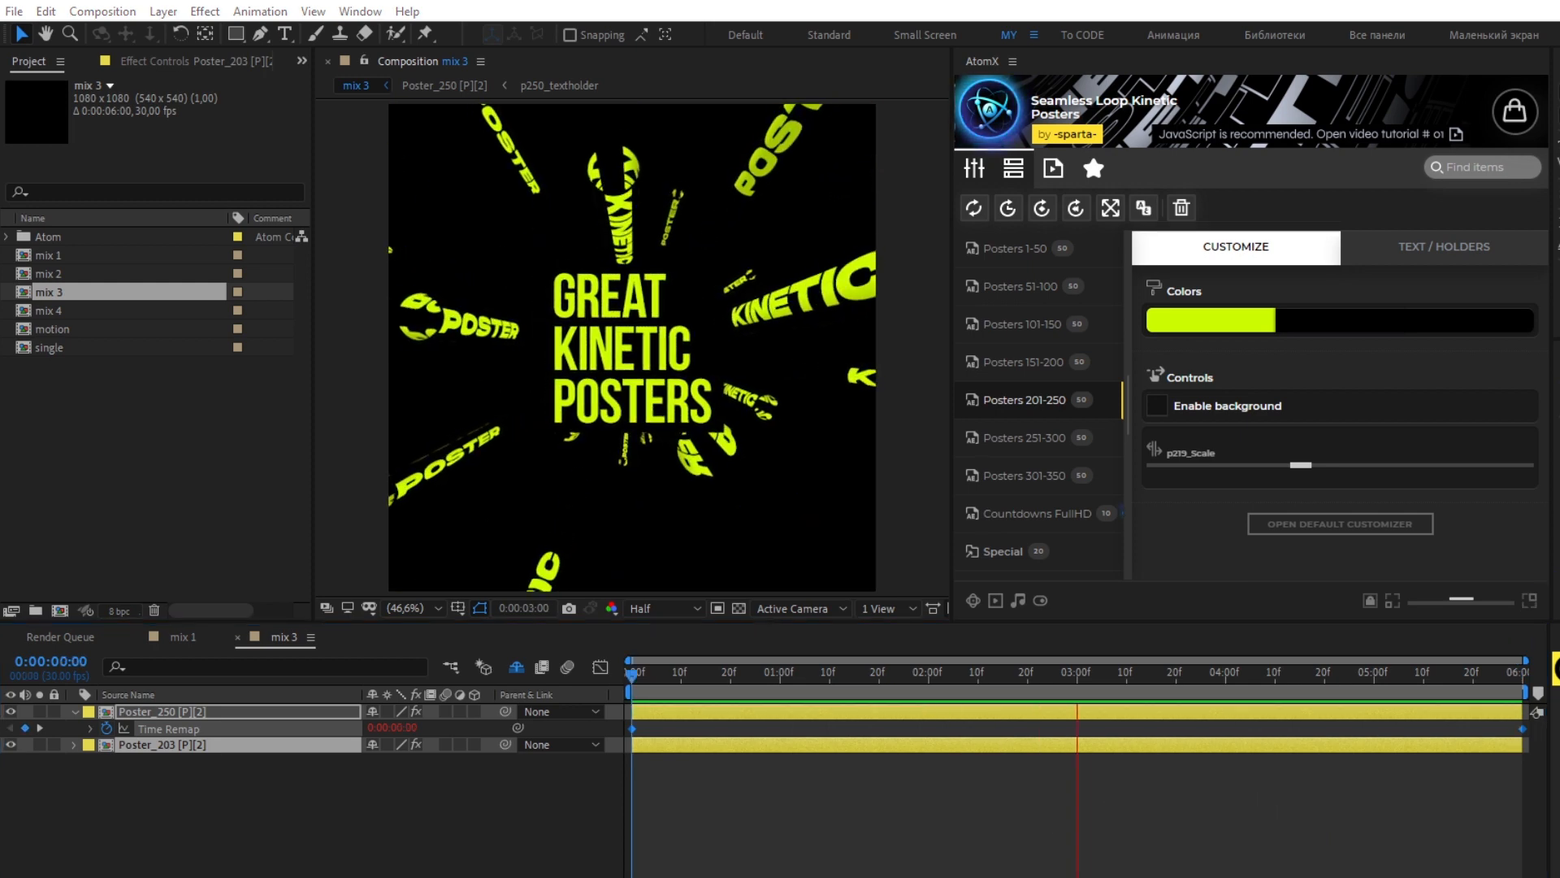